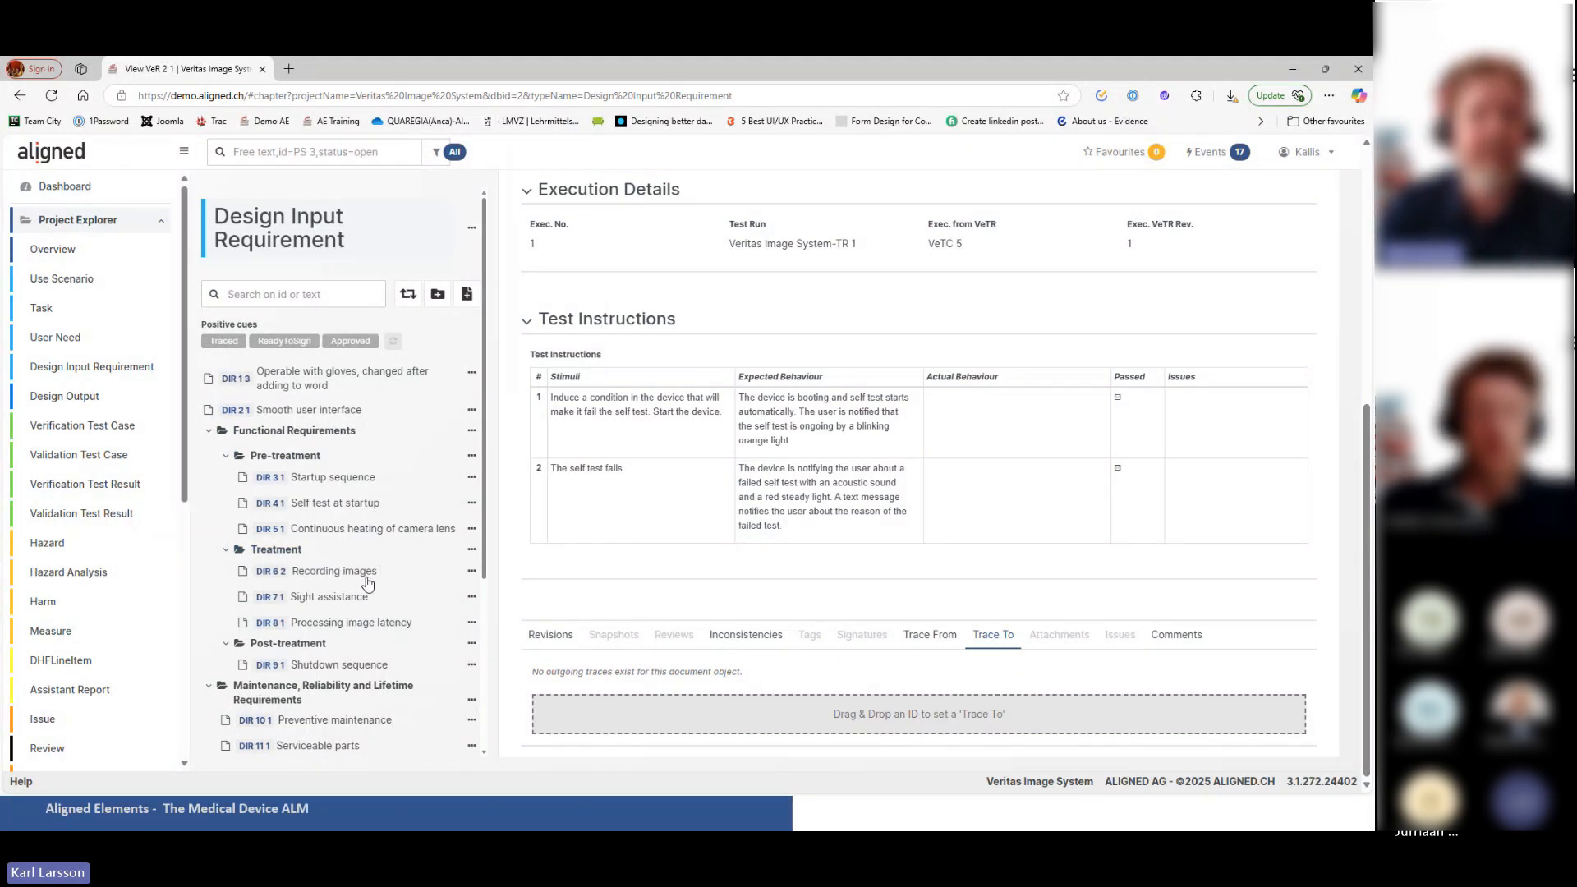
Step: Open the Processing image latency requirement (DIR 8) and generate a verification test case from it
click(378, 624)
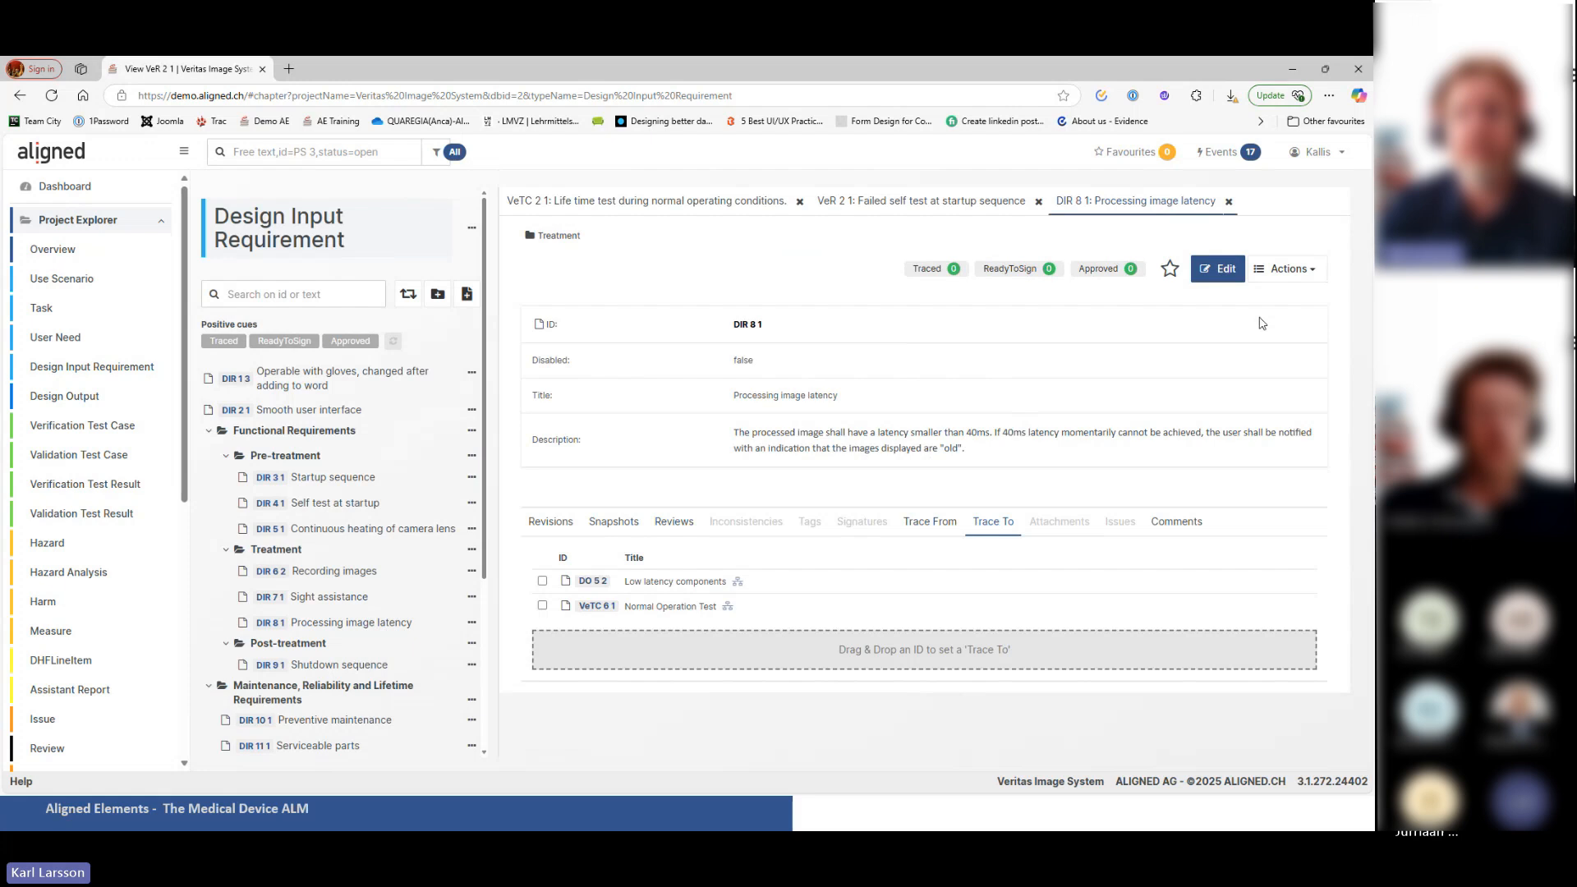
click(1305, 274)
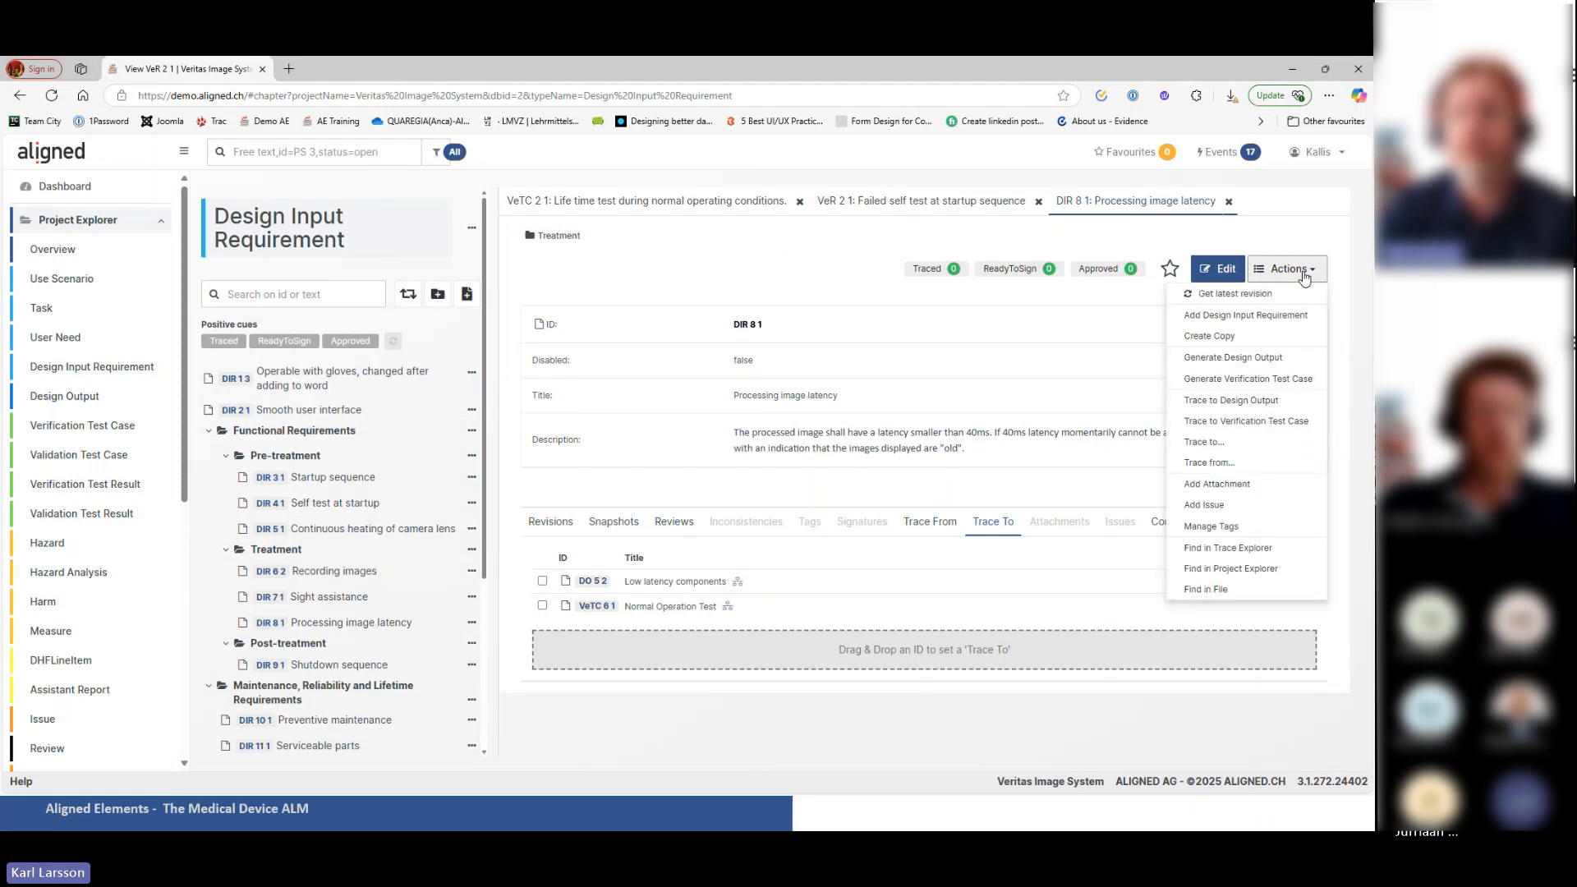
click(1302, 379)
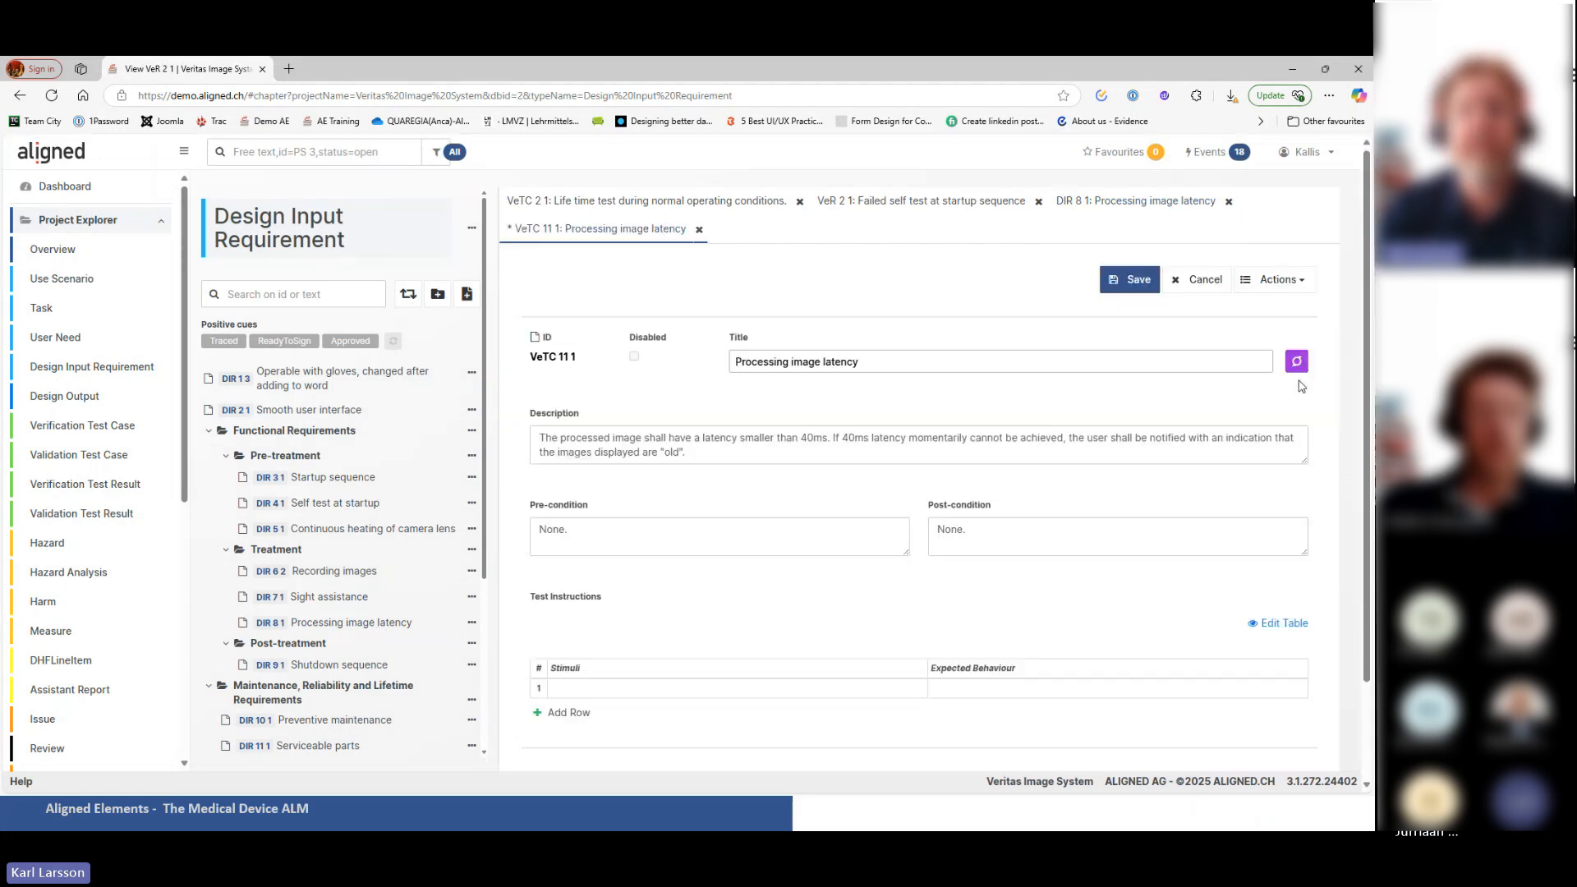
scroll(745, 553, down, 2)
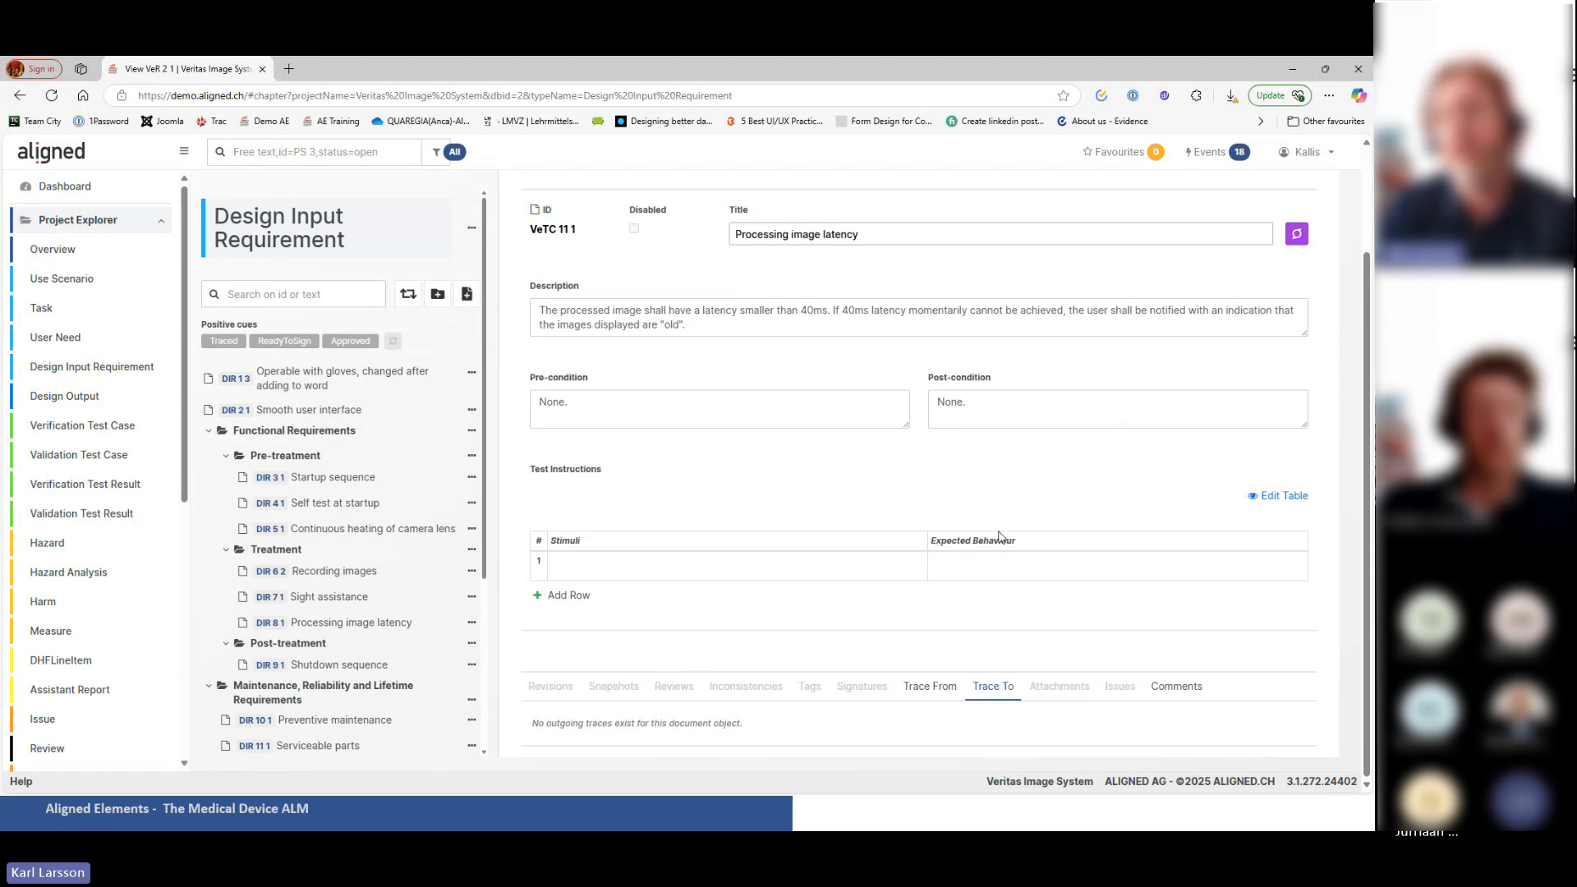
scroll(966, 539, up, 2)
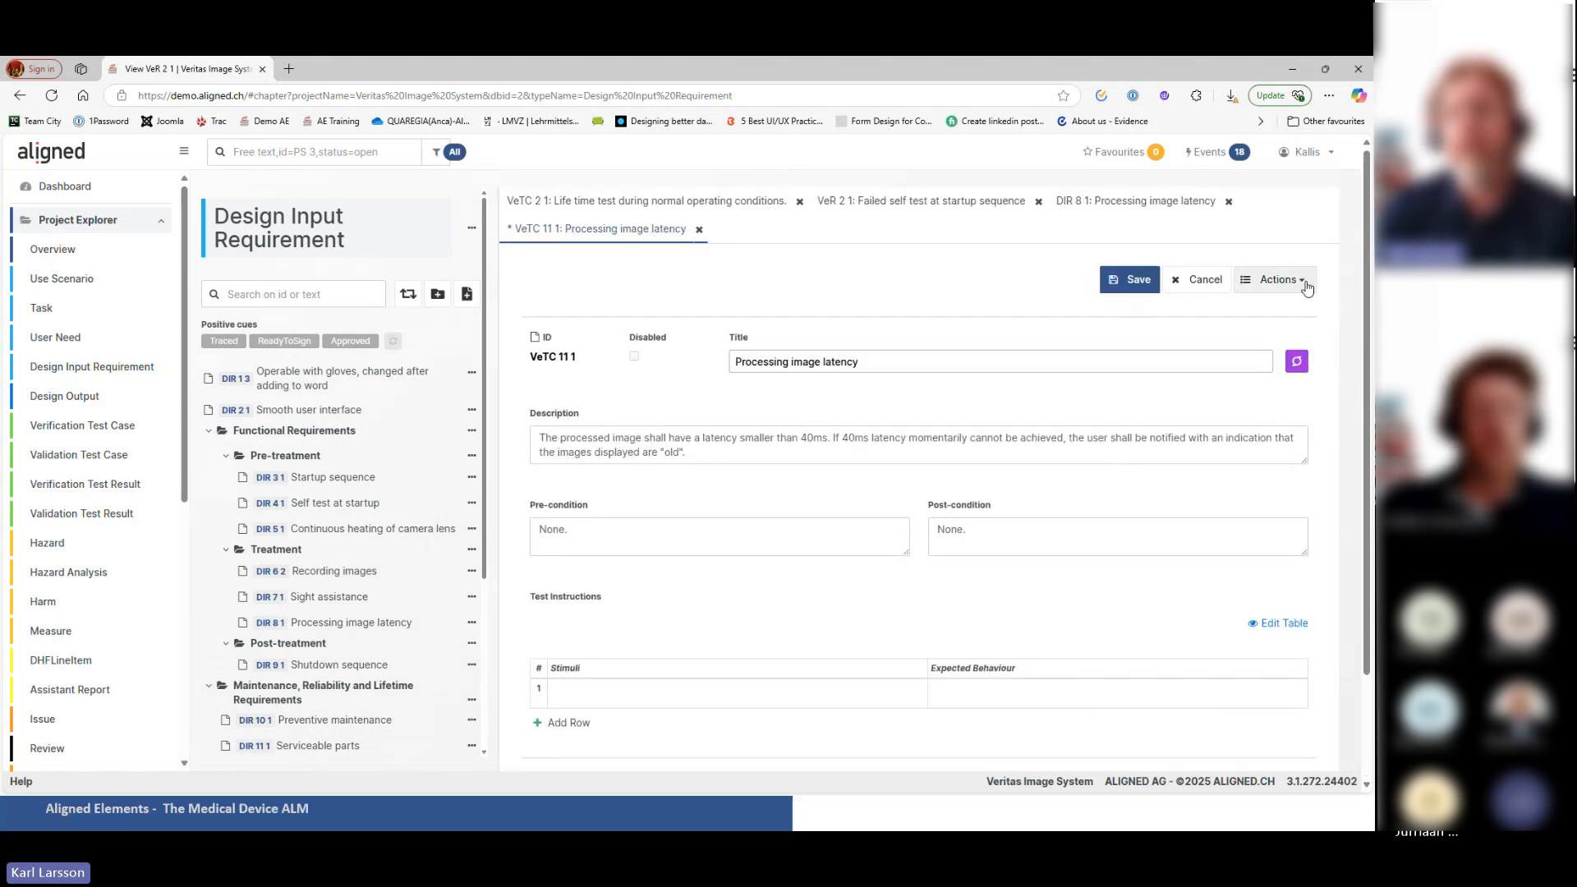
Step: Populate the new verification test case for the Processing image latency requirement with AI
click(1272, 279)
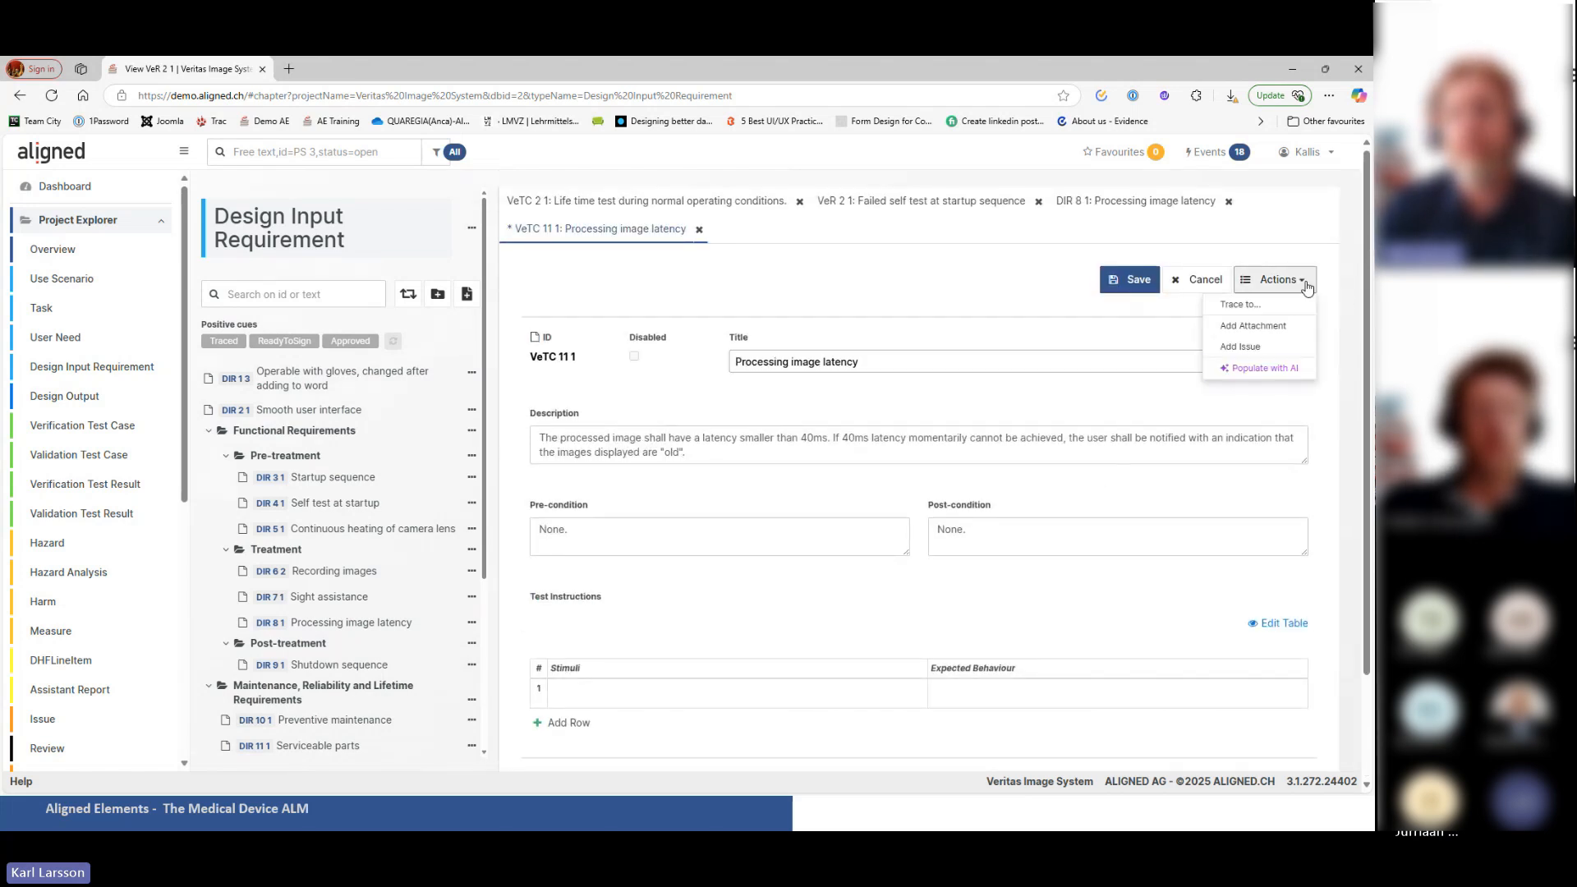
click(1286, 370)
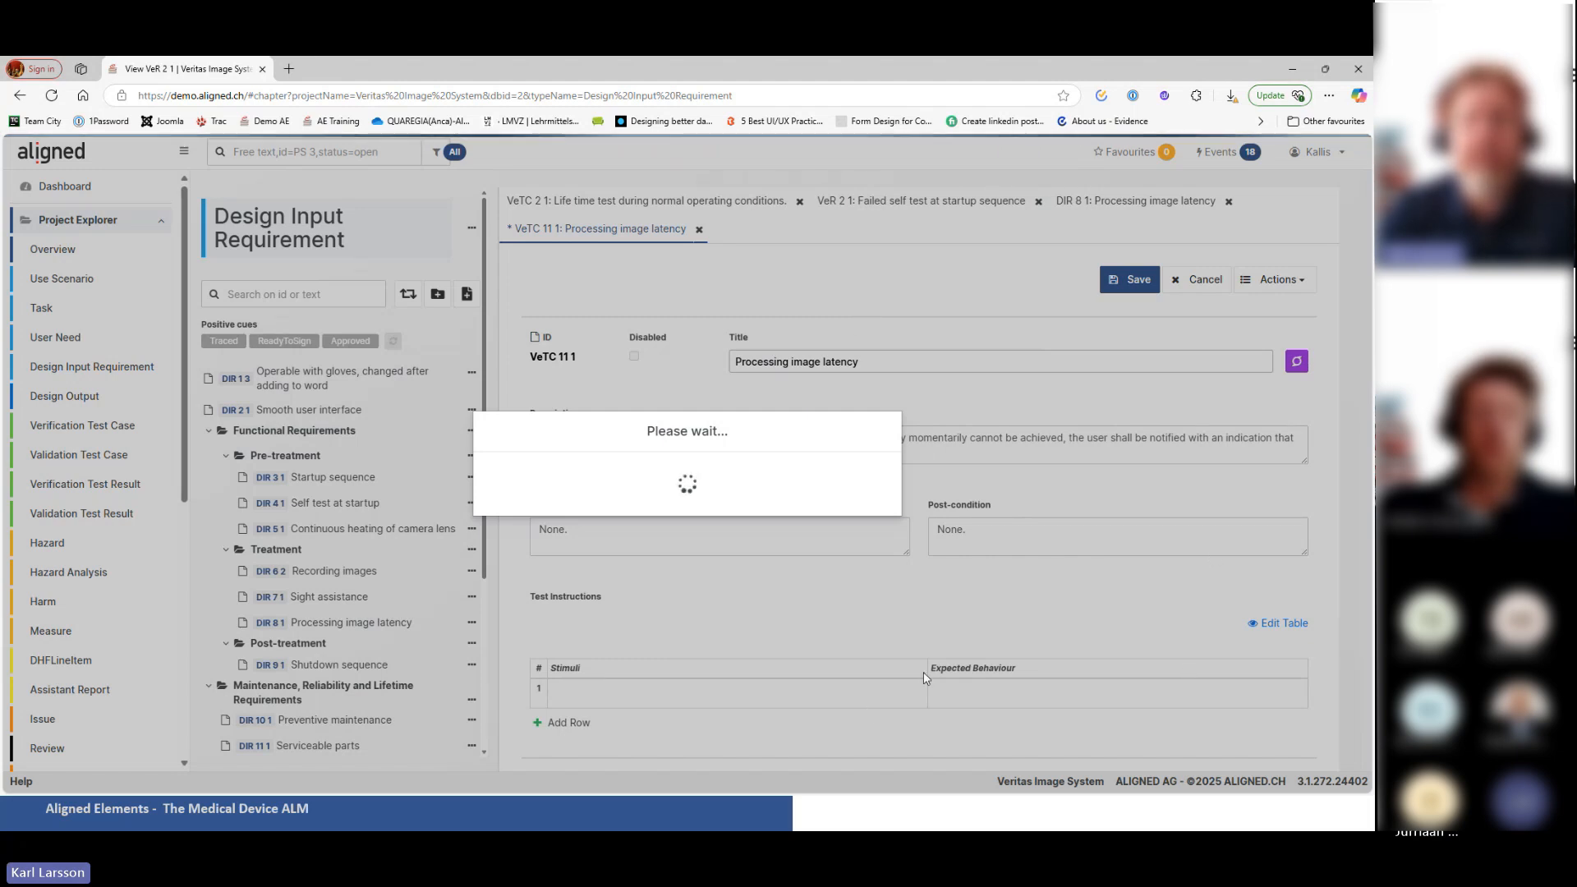
scroll(903, 592, down, 2)
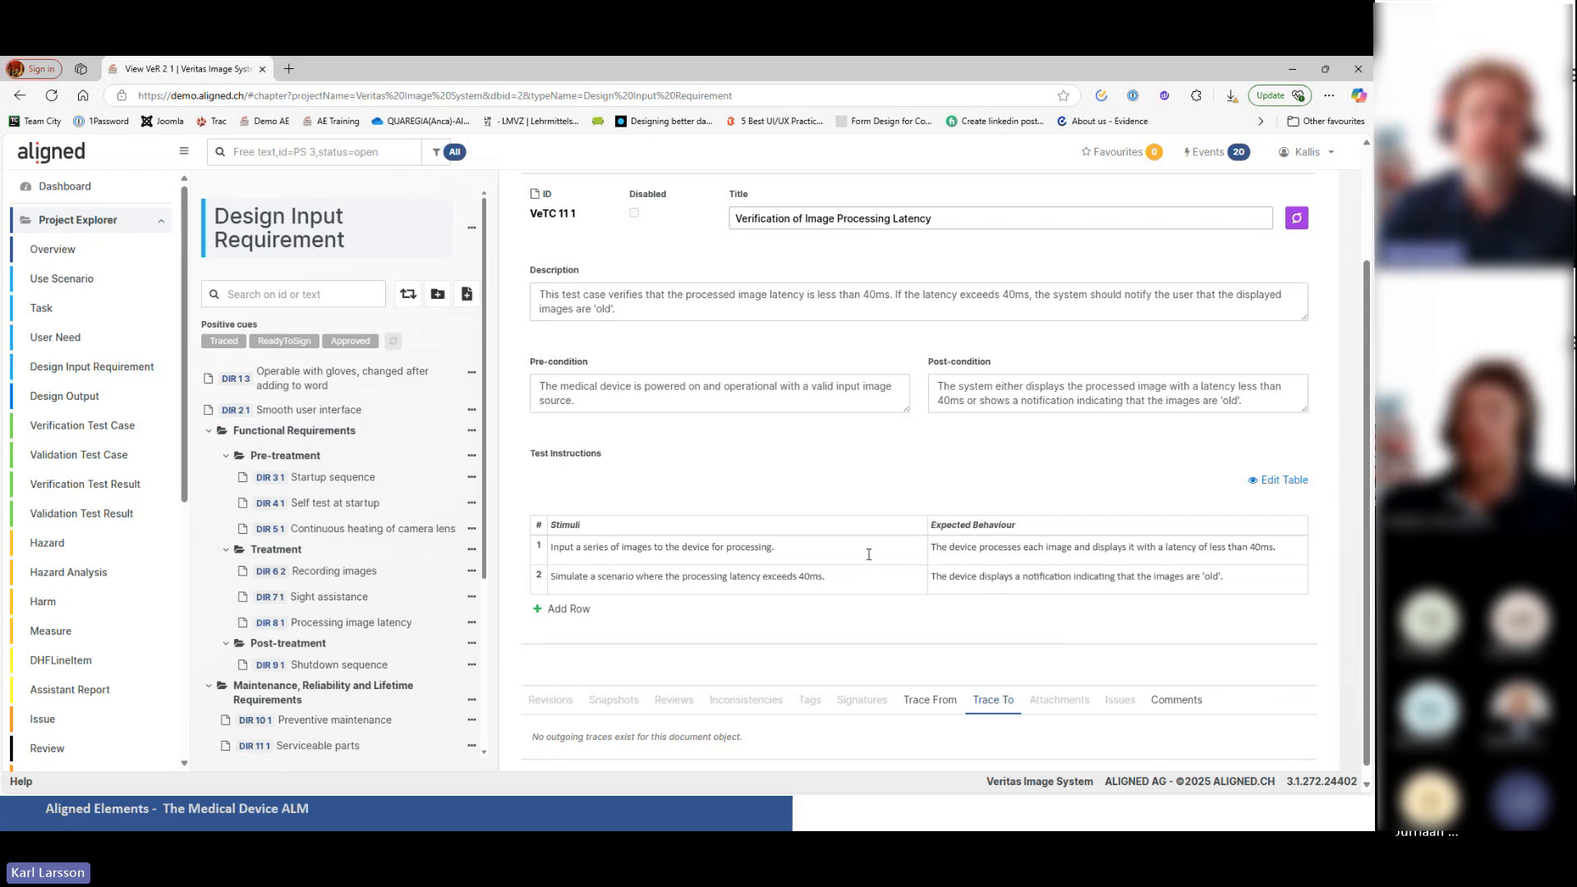
scroll(936, 579, up, 2)
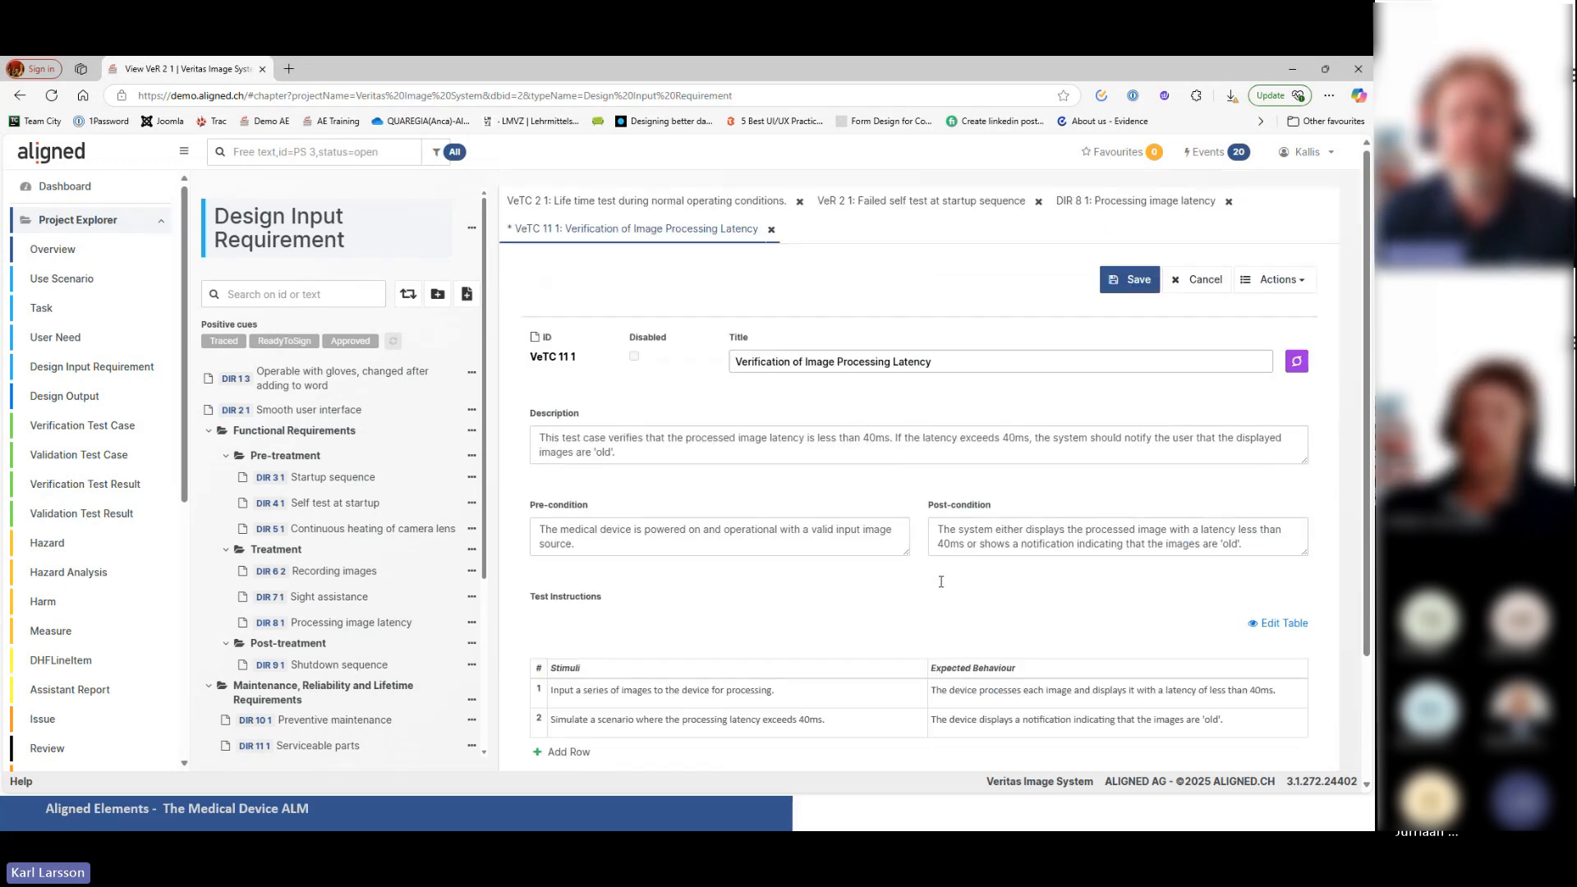
Step: Examine the AI-generated description, conditions and test instructions, and cancel editing, discarding the new test case
scroll(941, 583, down, 1)
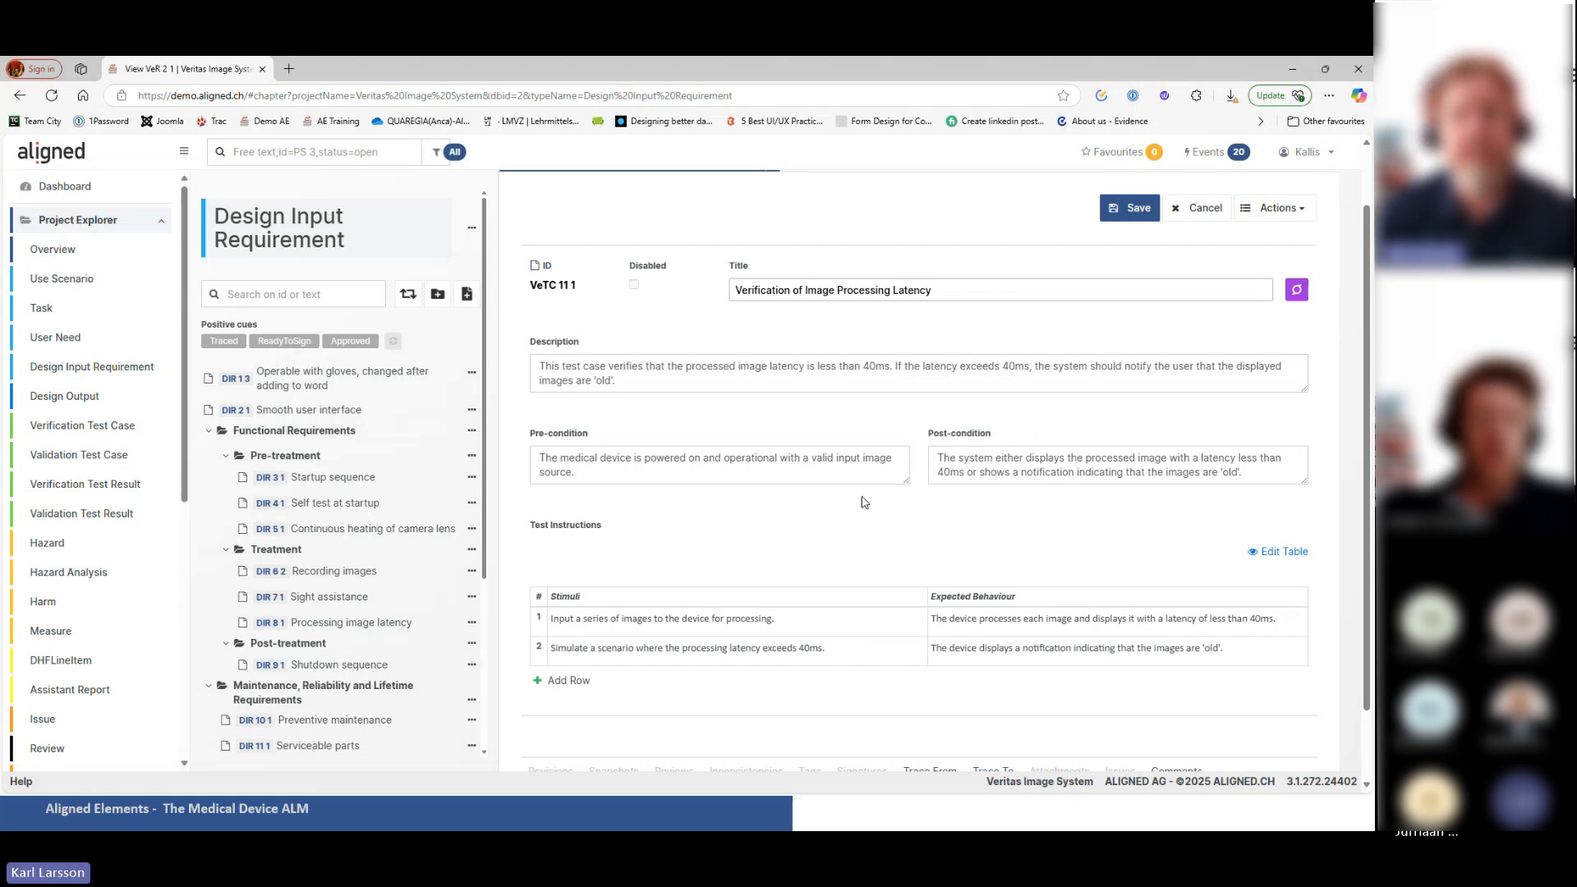
scroll(865, 503, down, 1)
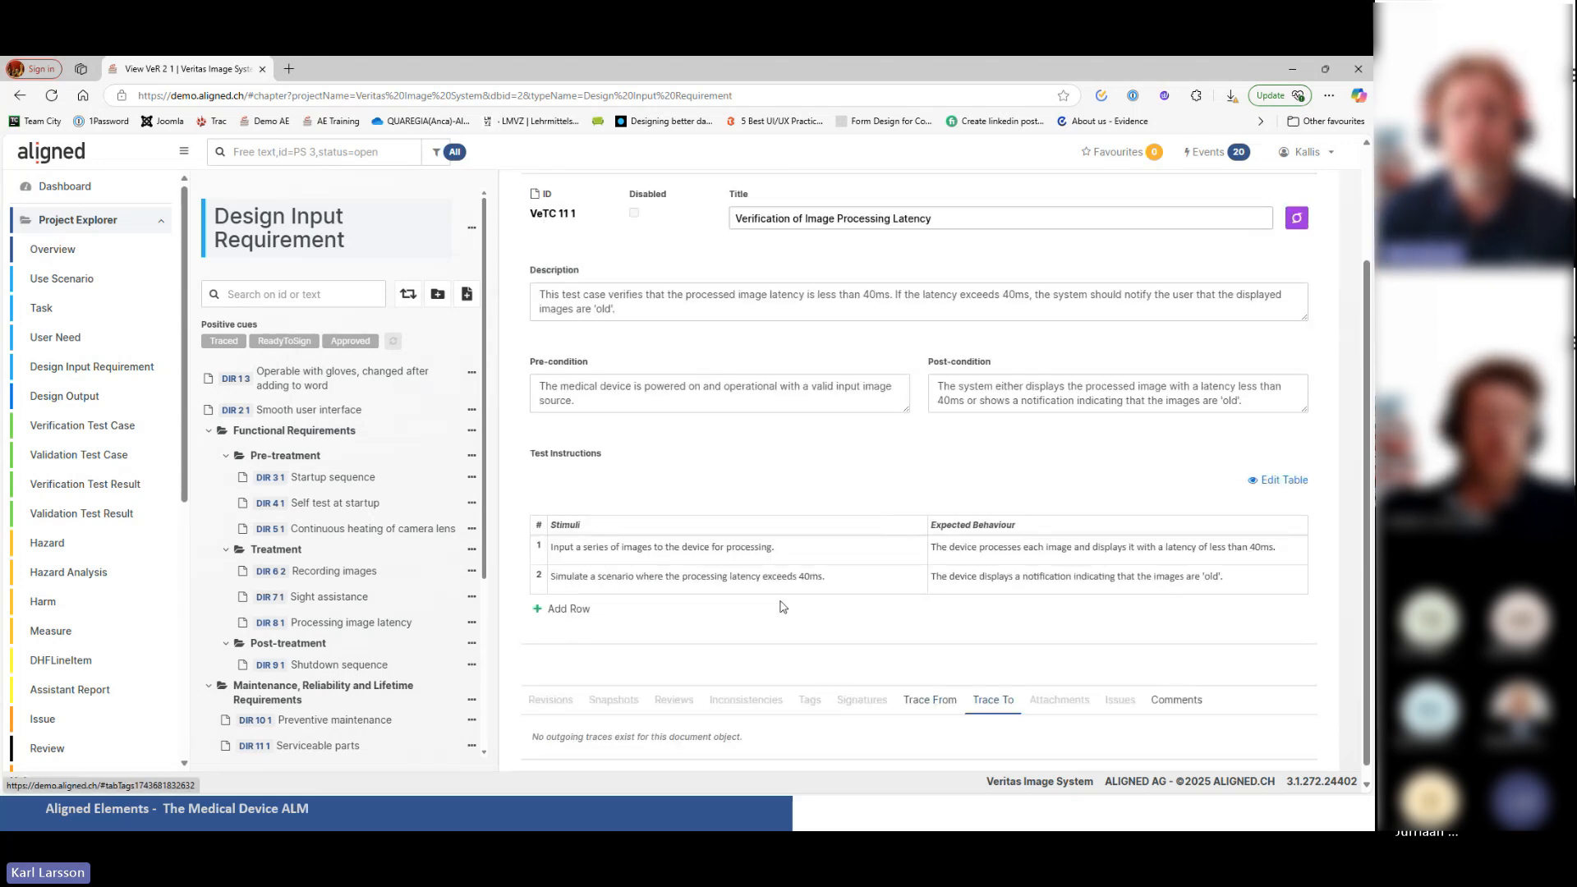
scroll(813, 574, up, 1)
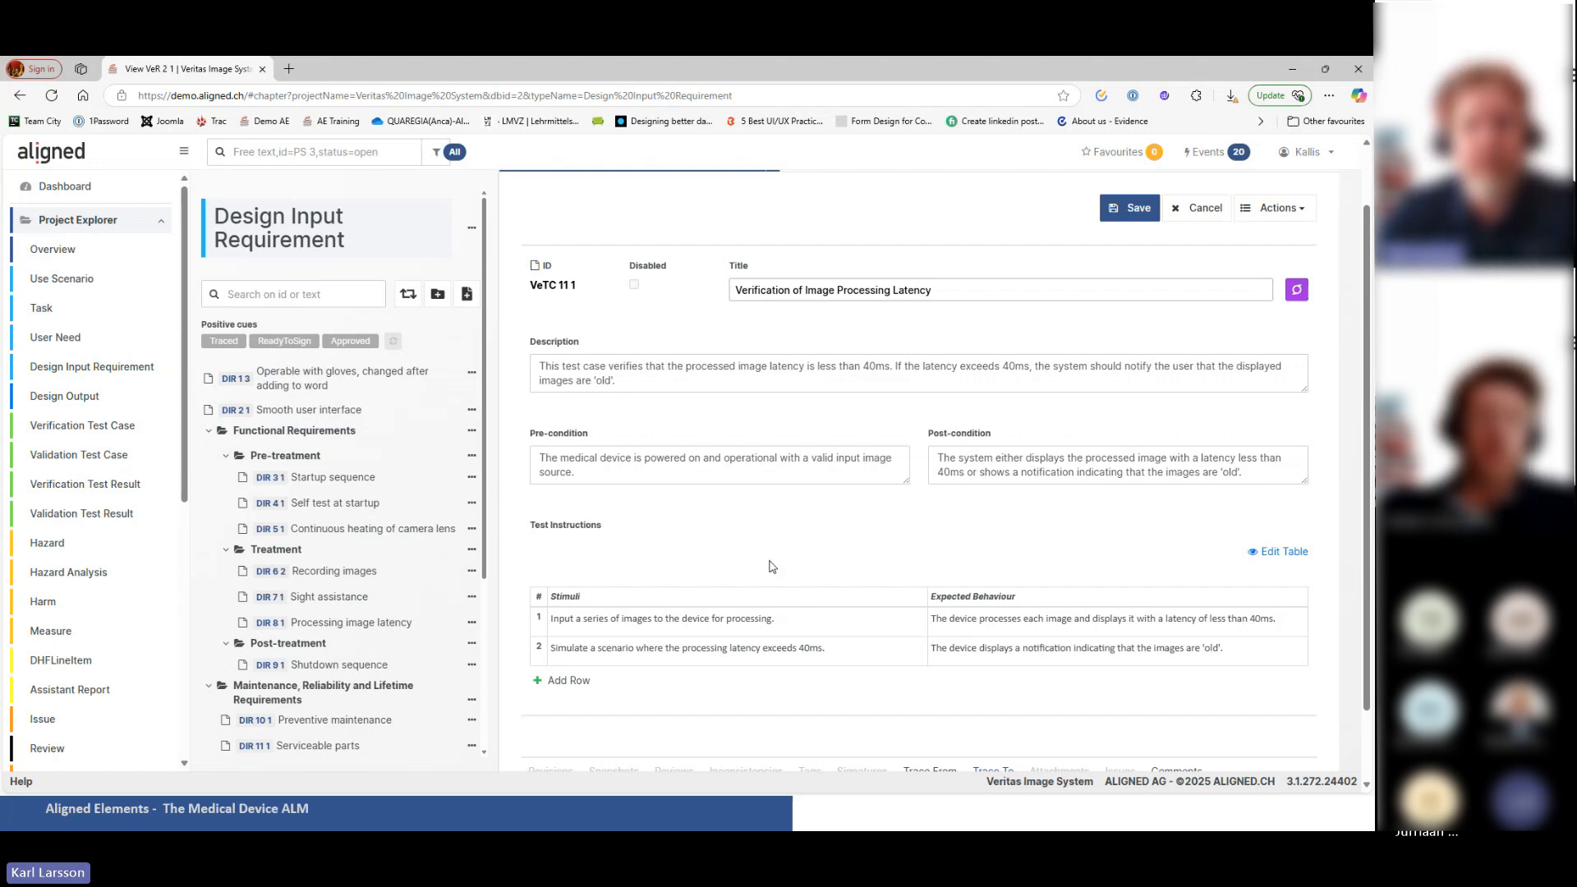
scroll(773, 567, up, 1)
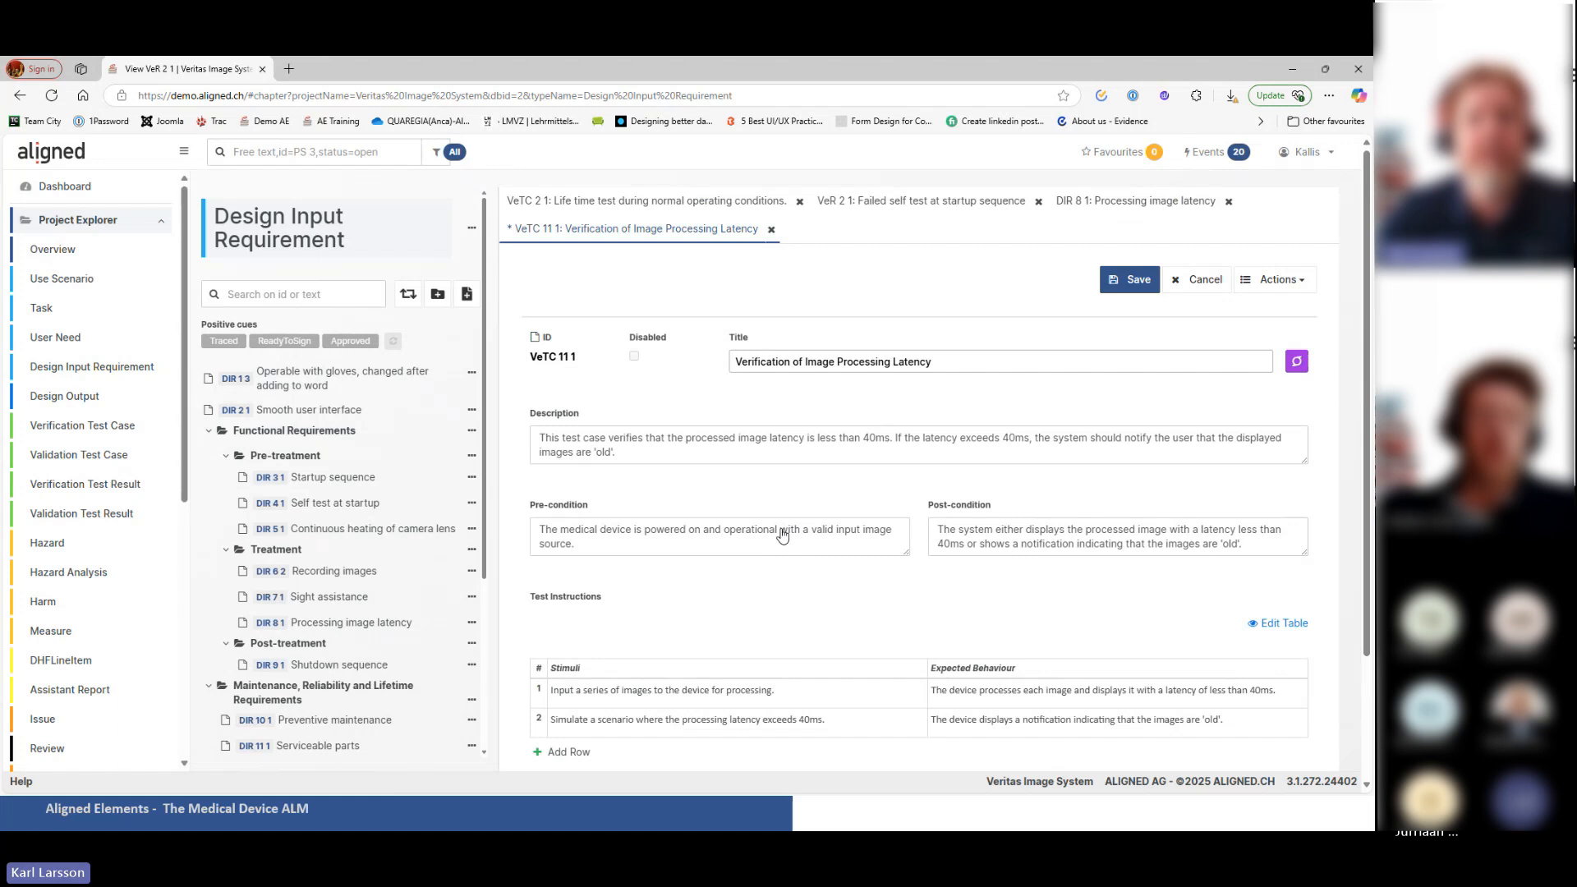
click(1192, 283)
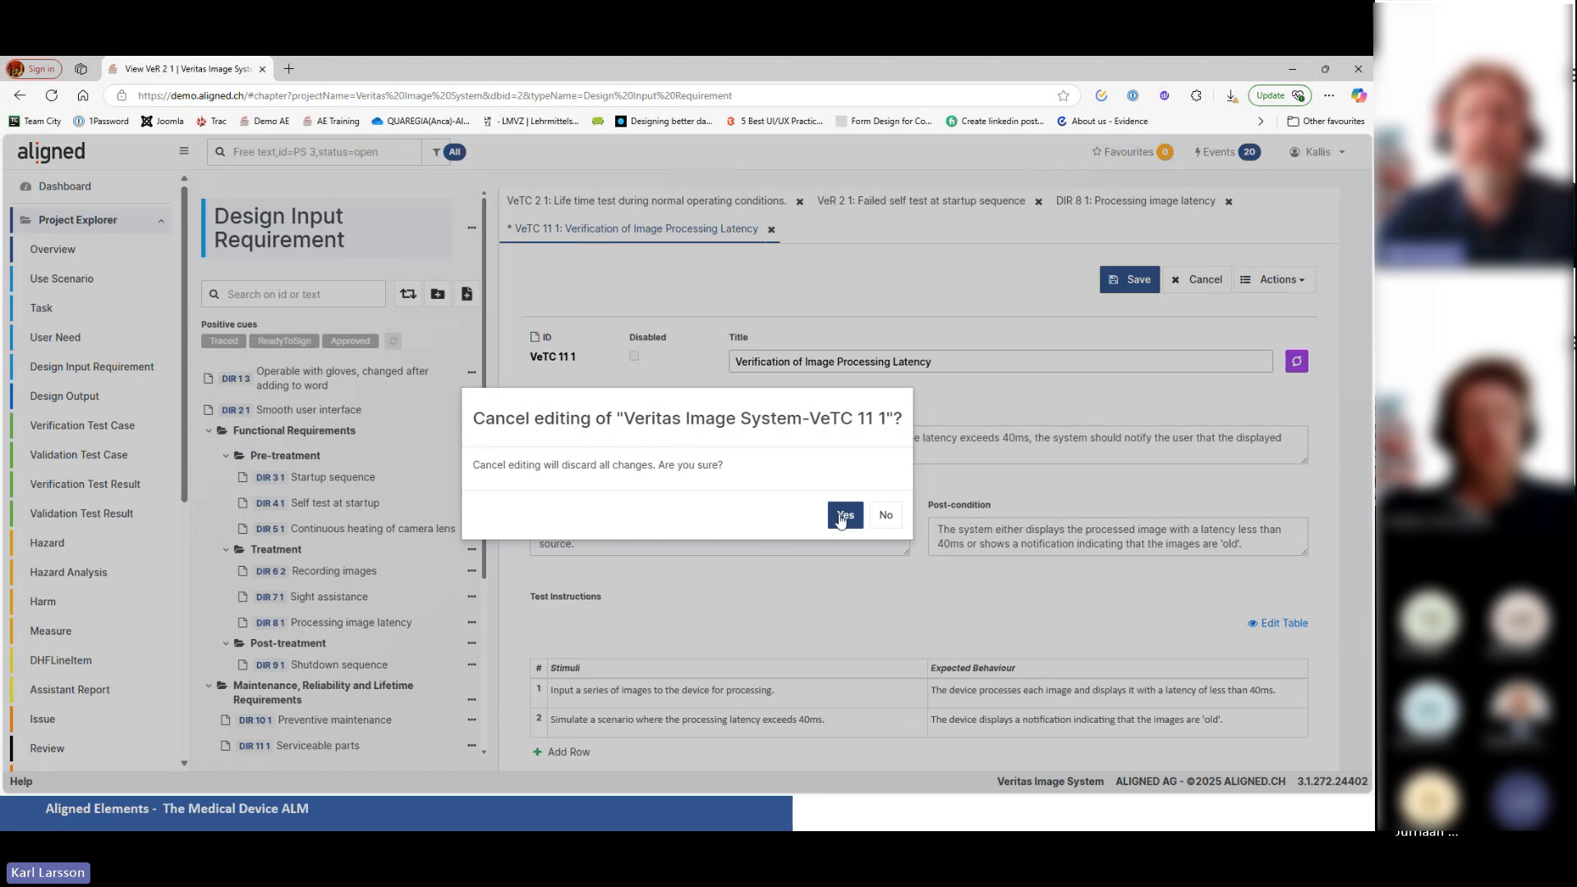
click(843, 516)
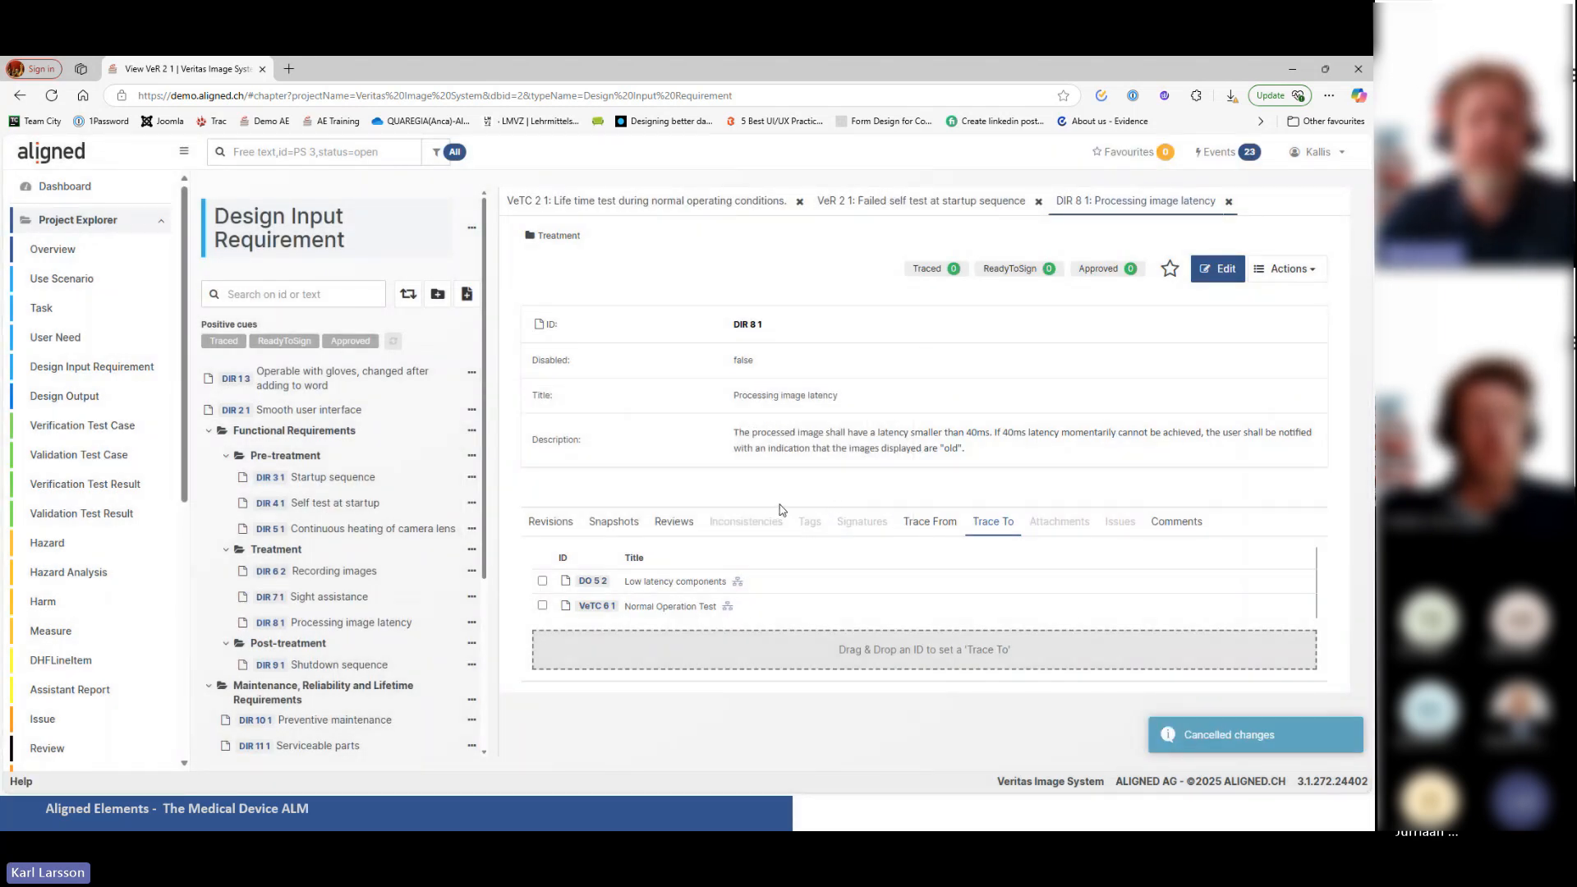
Step: Show the Traced cue for the design input requirements and look through the list down to Packaging Requirements
scroll(462, 509, down, 3)
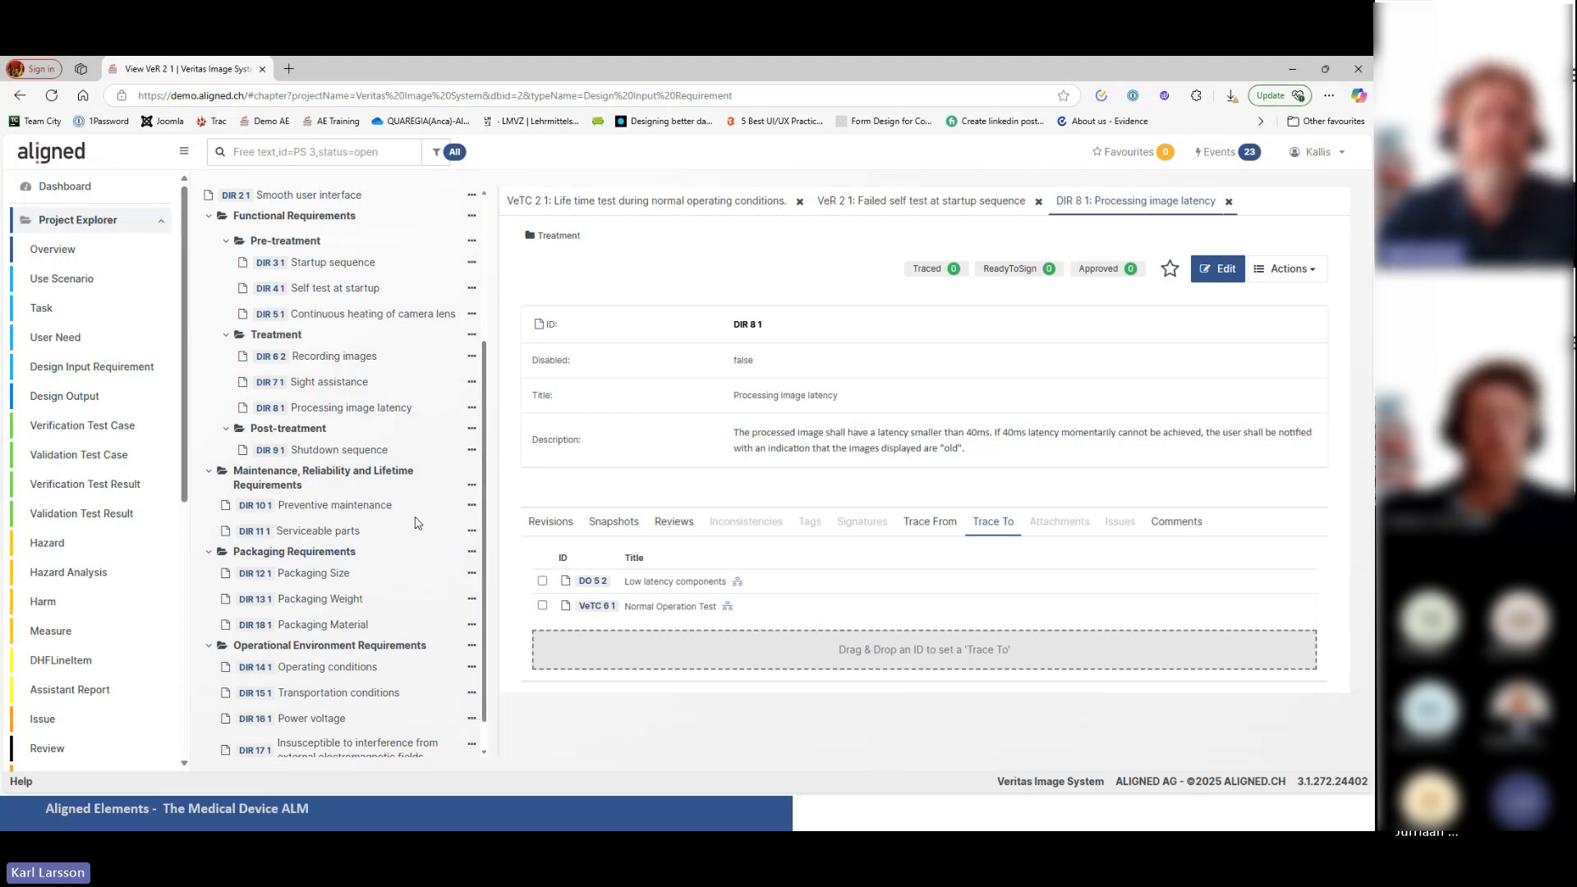
scroll(417, 522, up, 3)
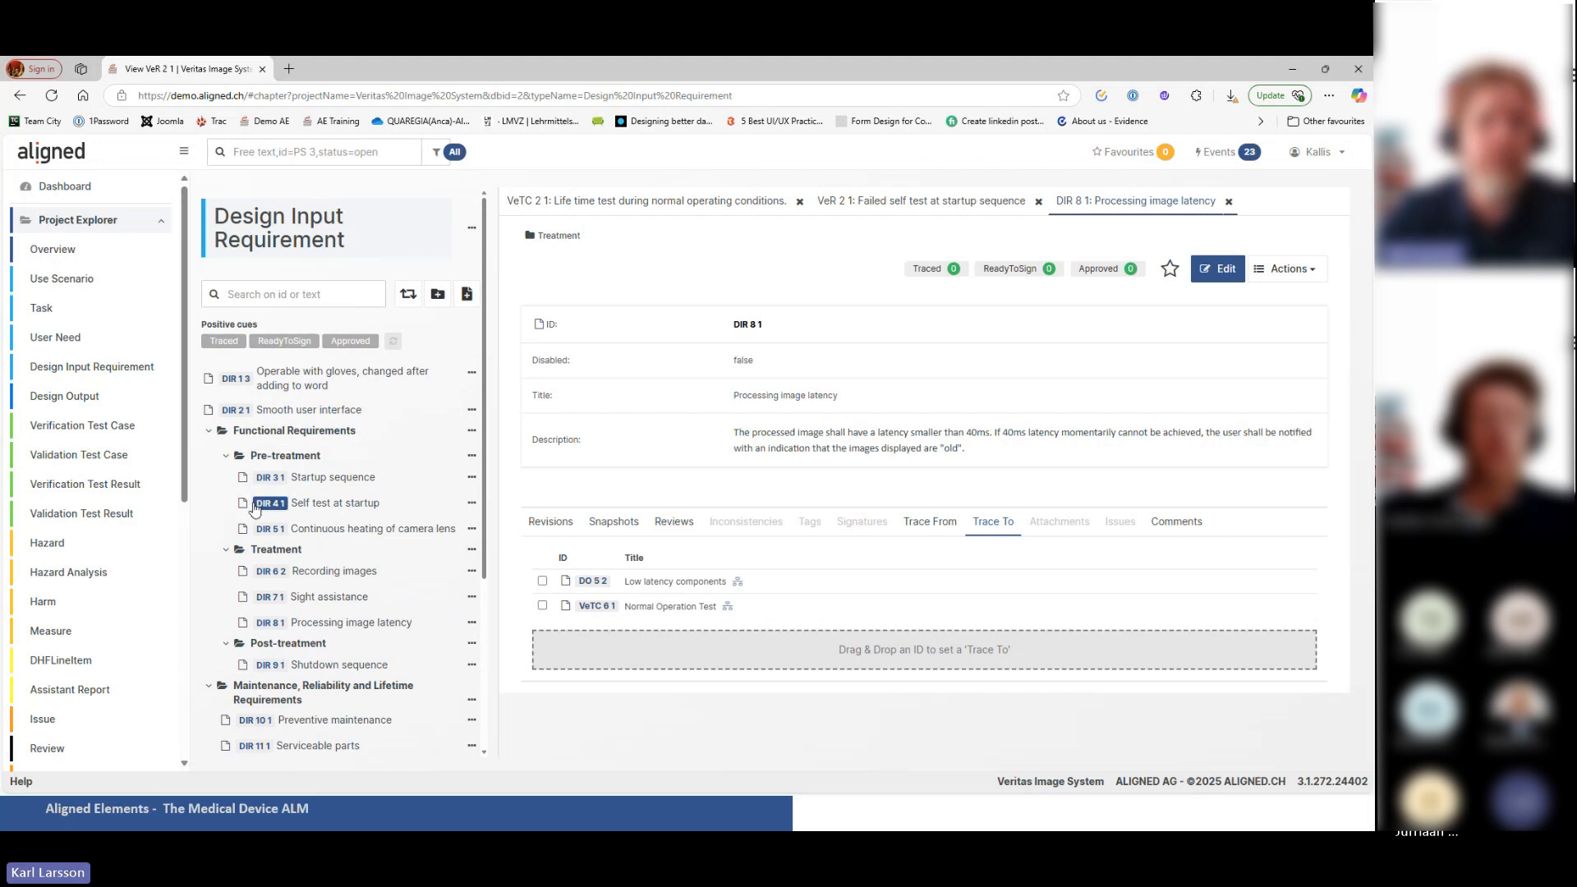
click(224, 341)
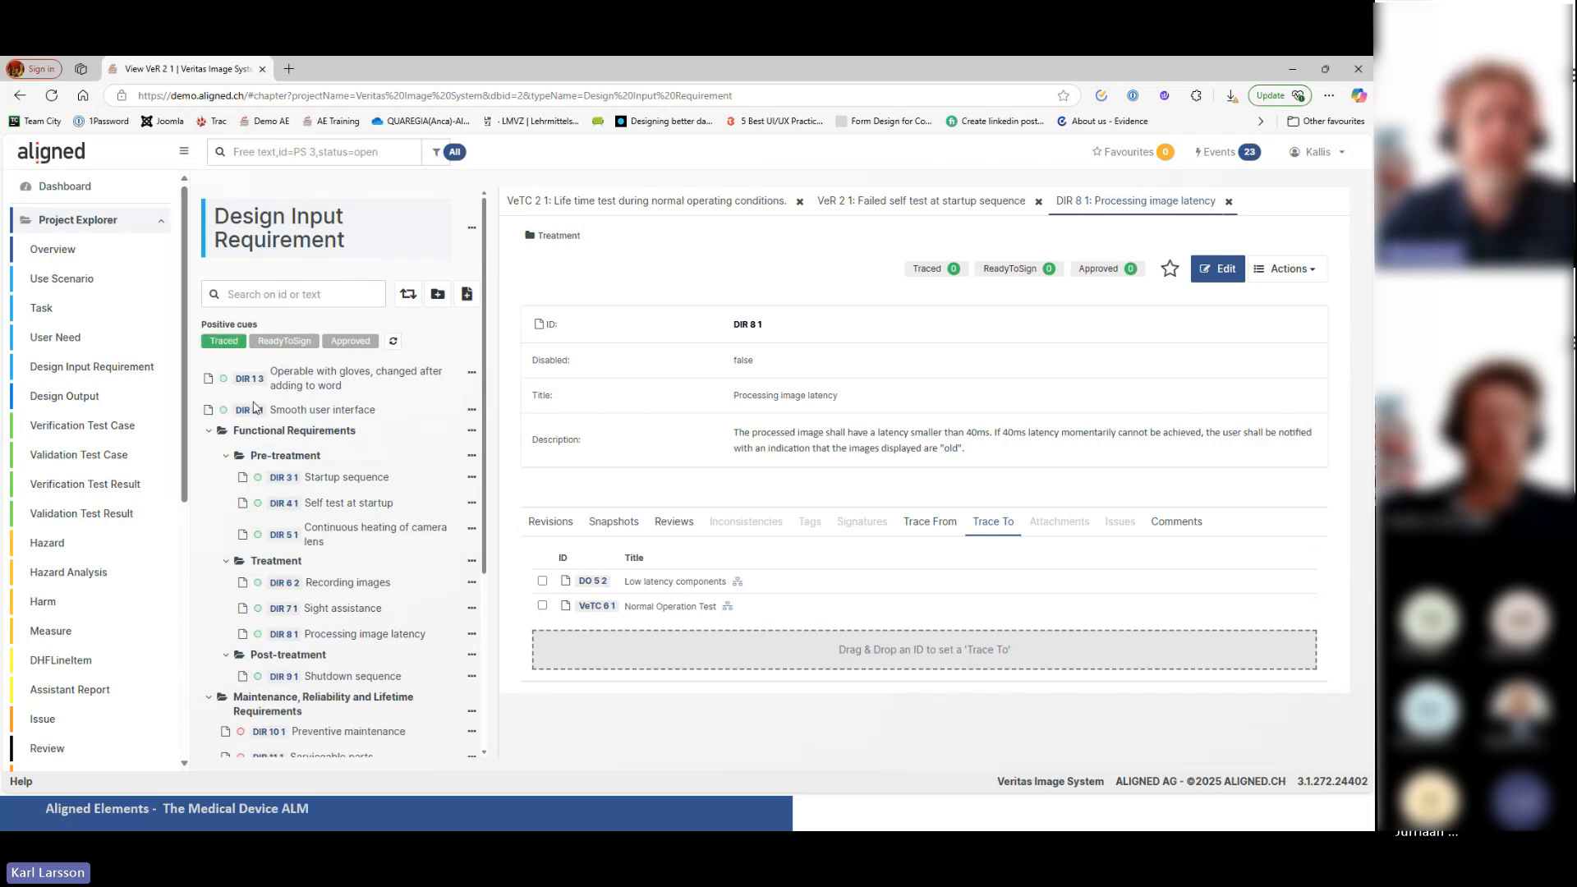
scroll(344, 514, down, 3)
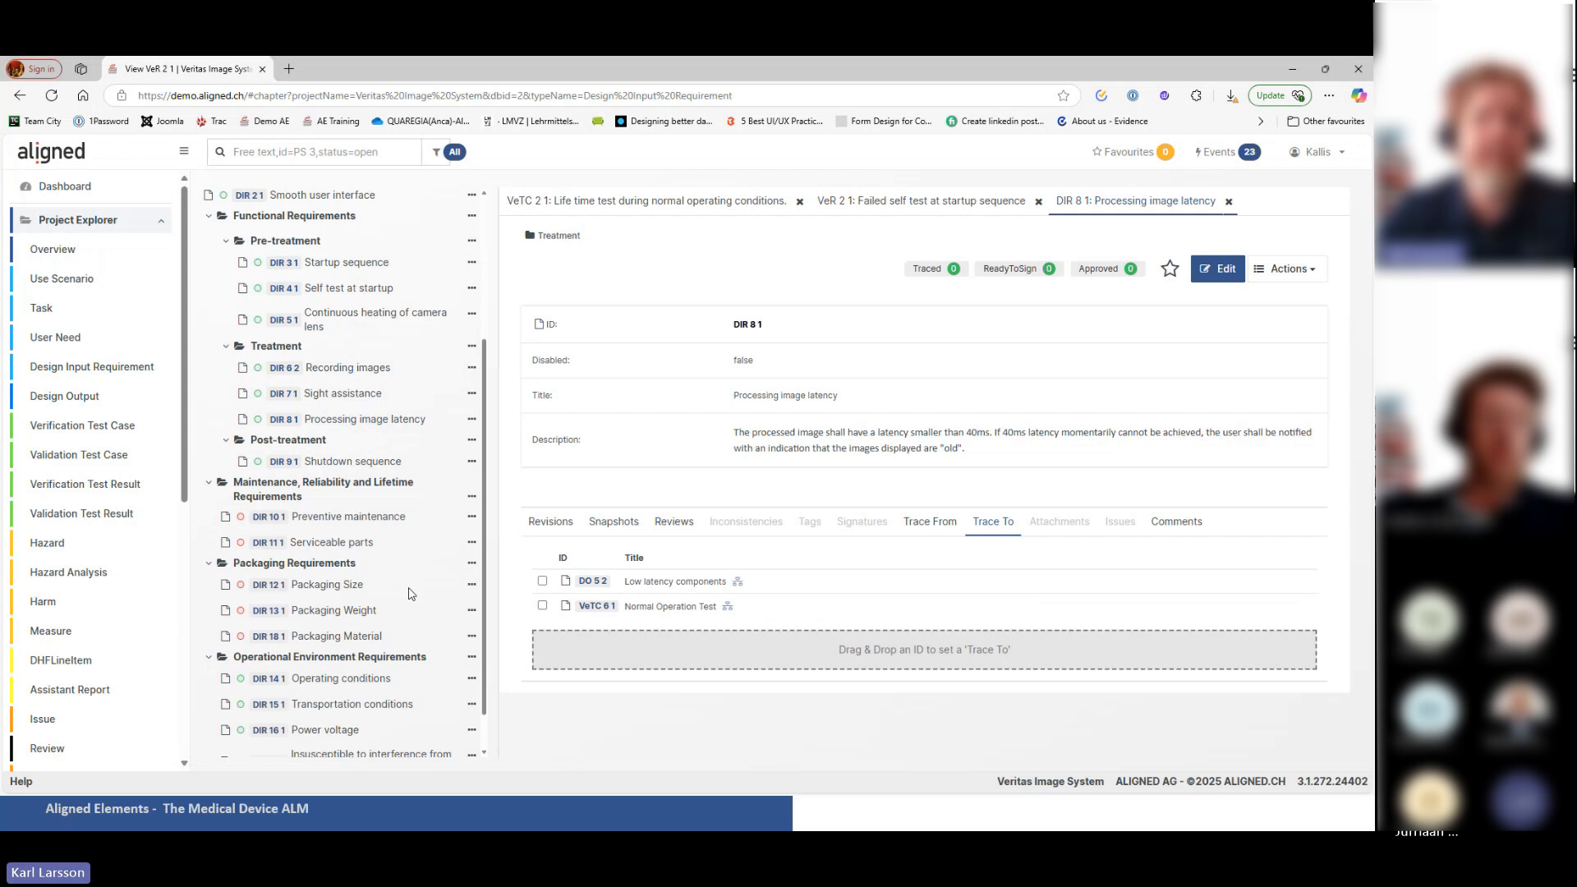
Step: Start tracing the Packaging Size requirement (DIR 12) to verification test cases and request AI suggestions
click(473, 586)
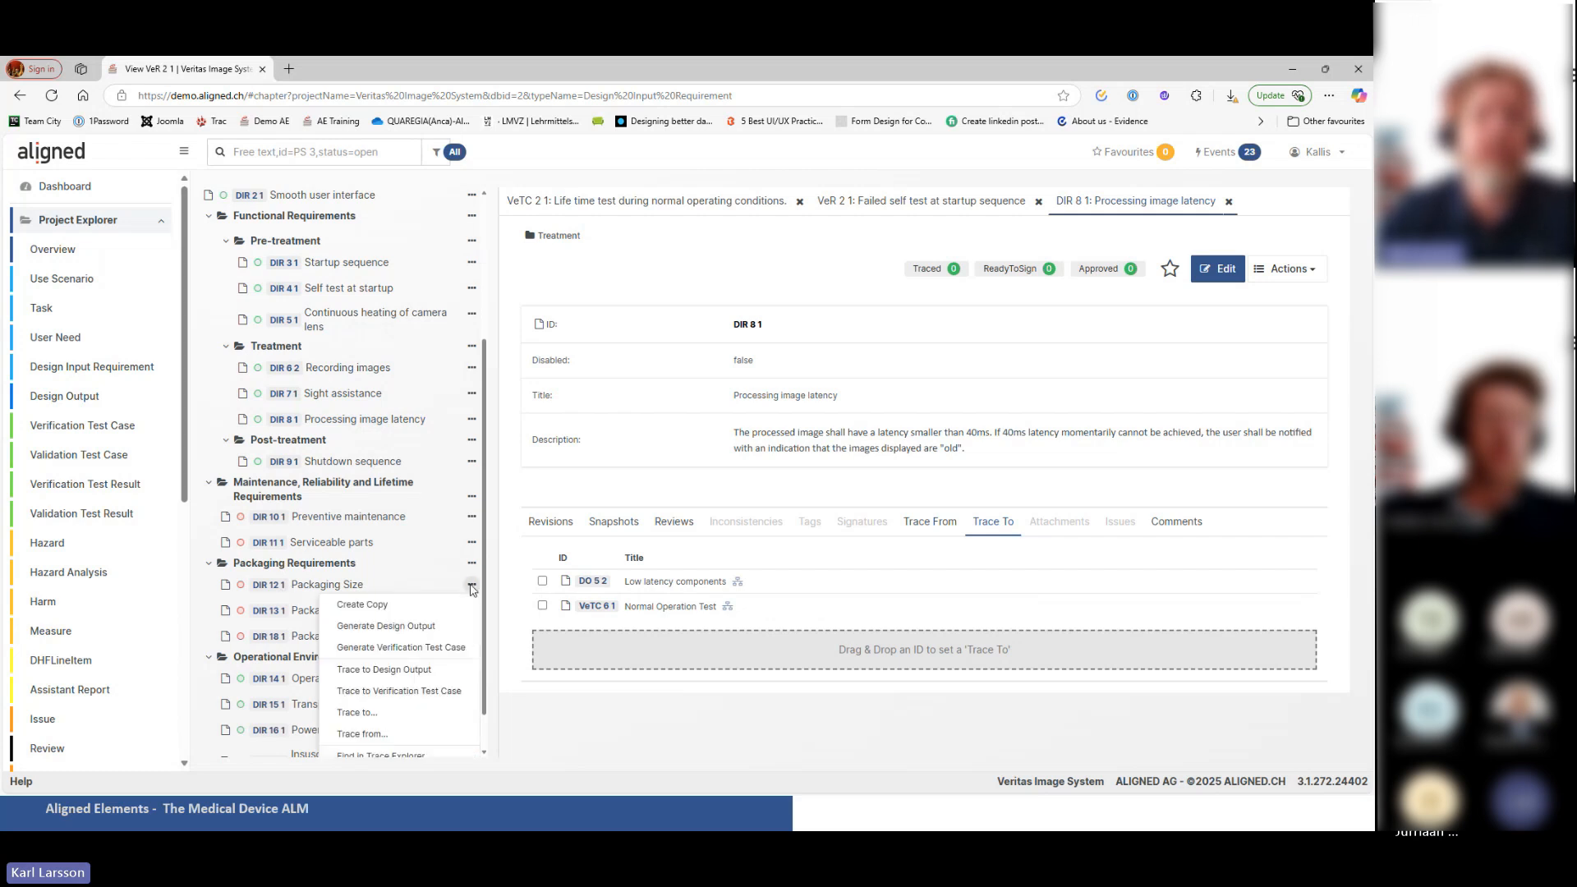
click(411, 692)
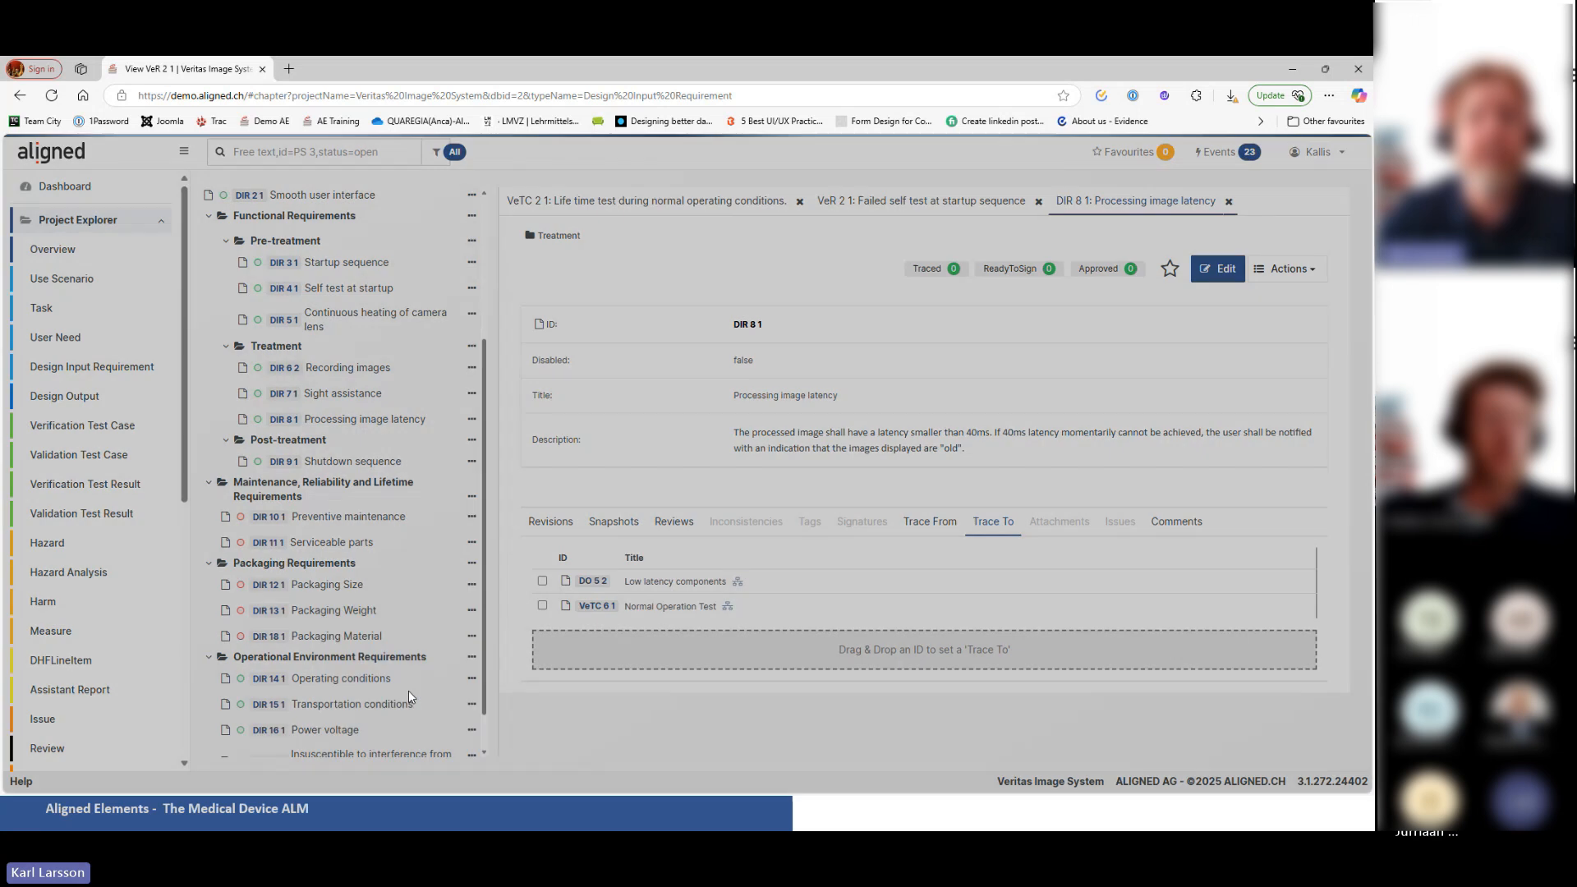
drag(779, 165, 779, 127)
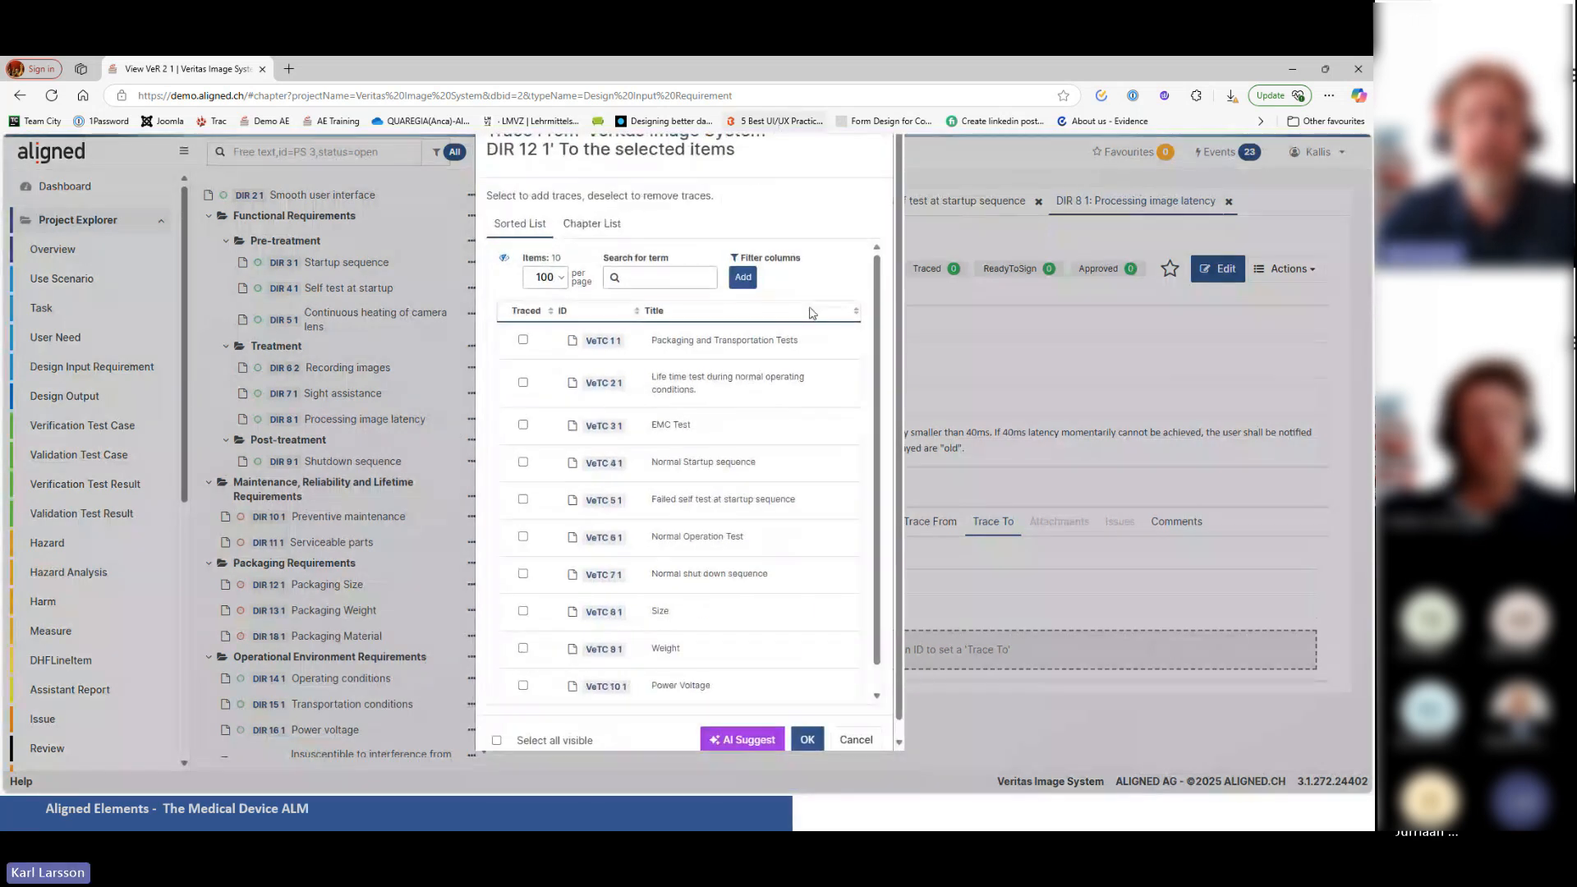
click(743, 741)
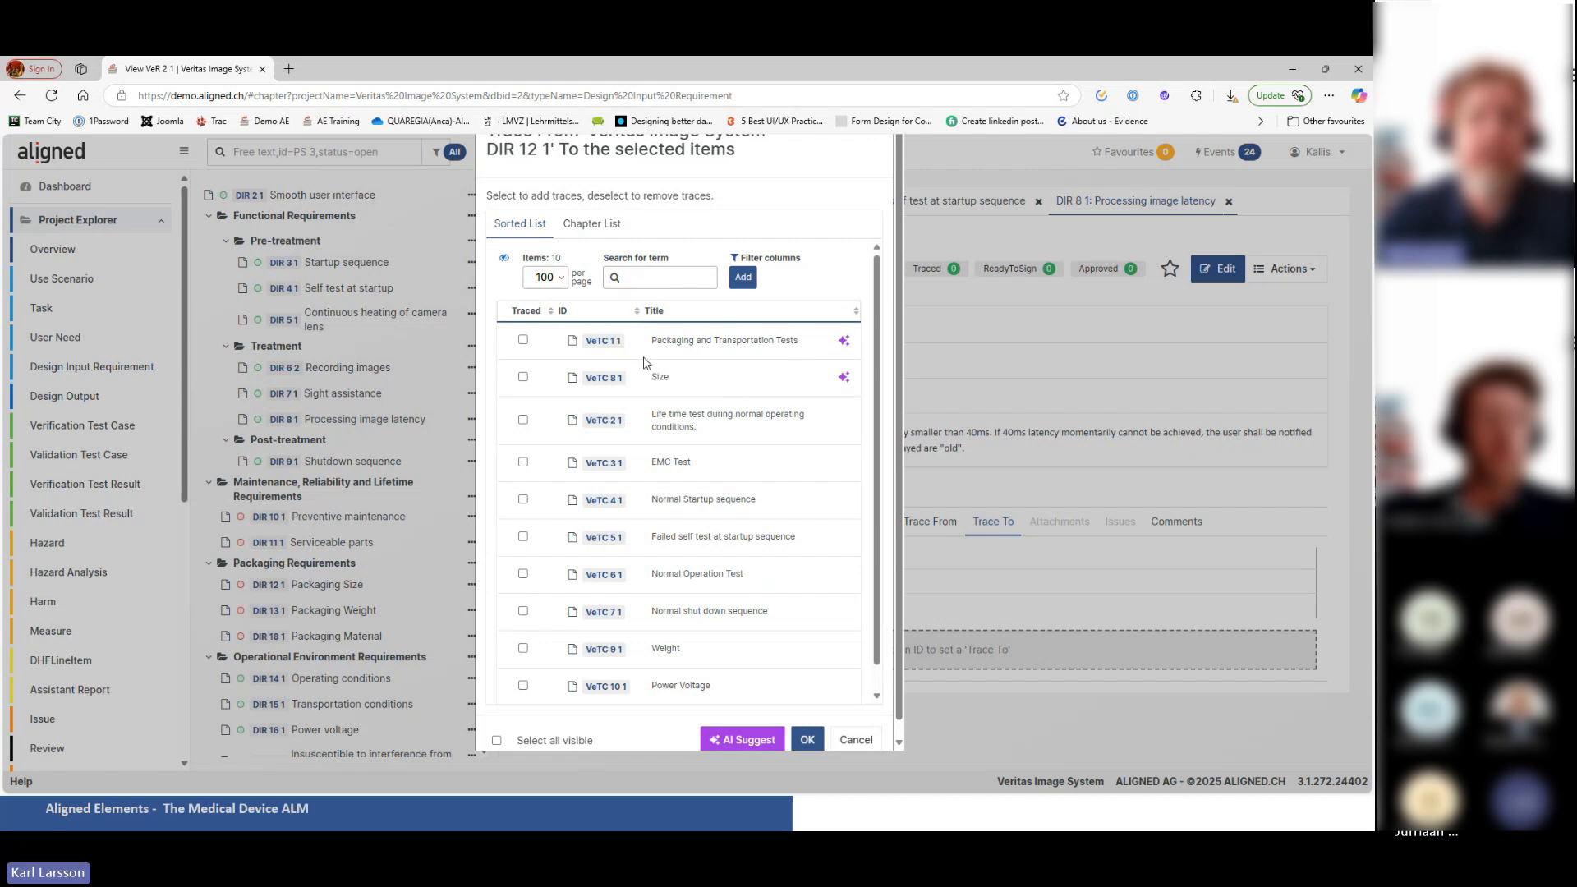
Step: Preview the suggested test cases Packaging and Transportation Tests and Size, and cancel the trace selection
mouse_move(607, 348)
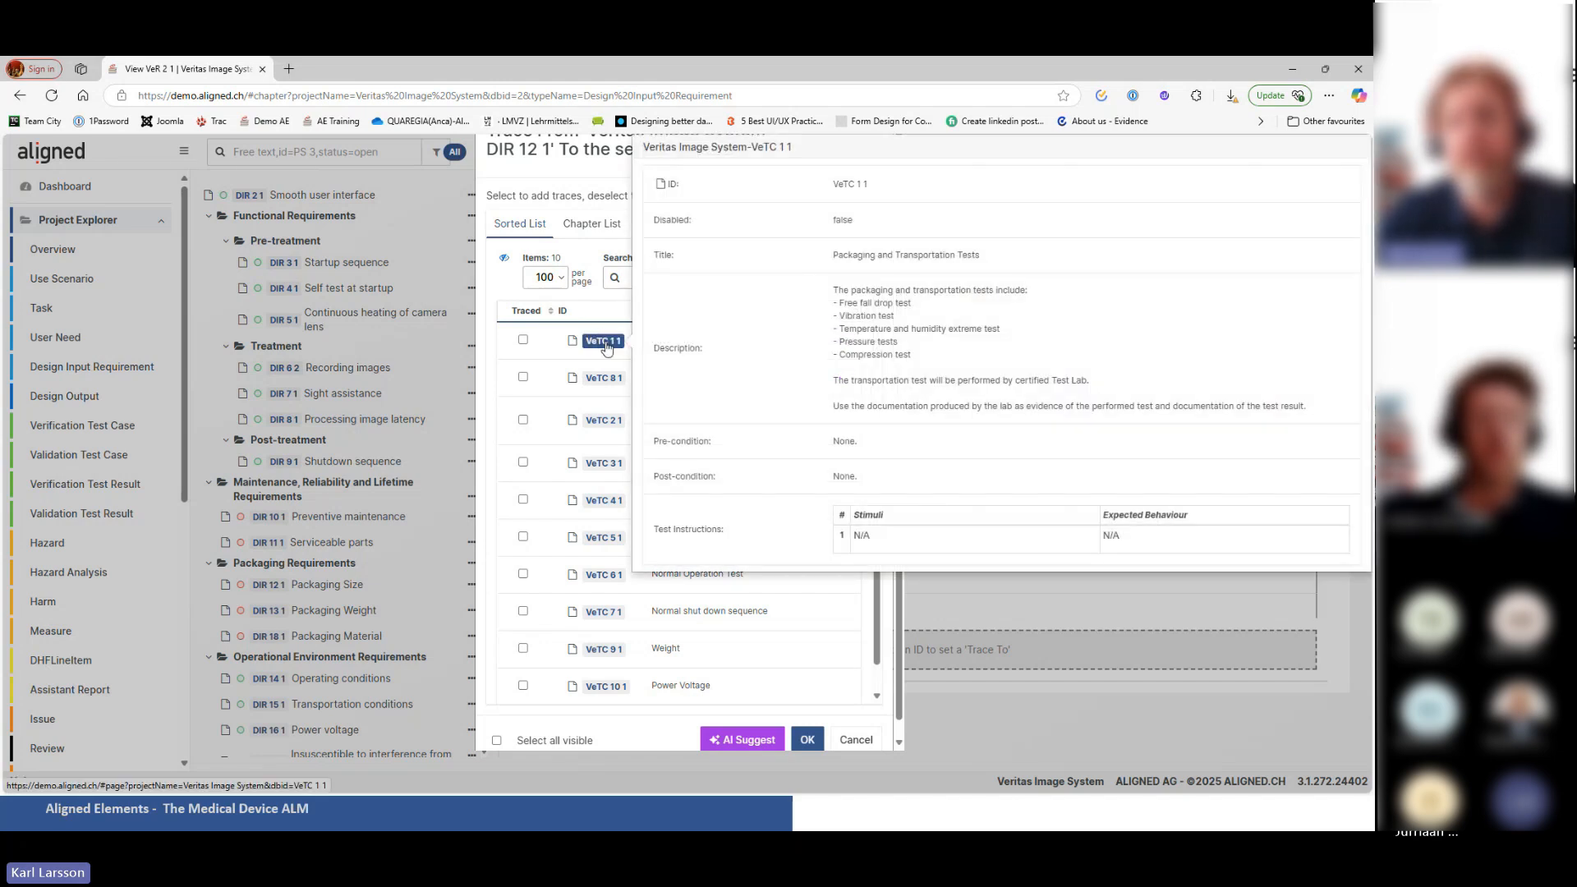
mouse_move(606, 382)
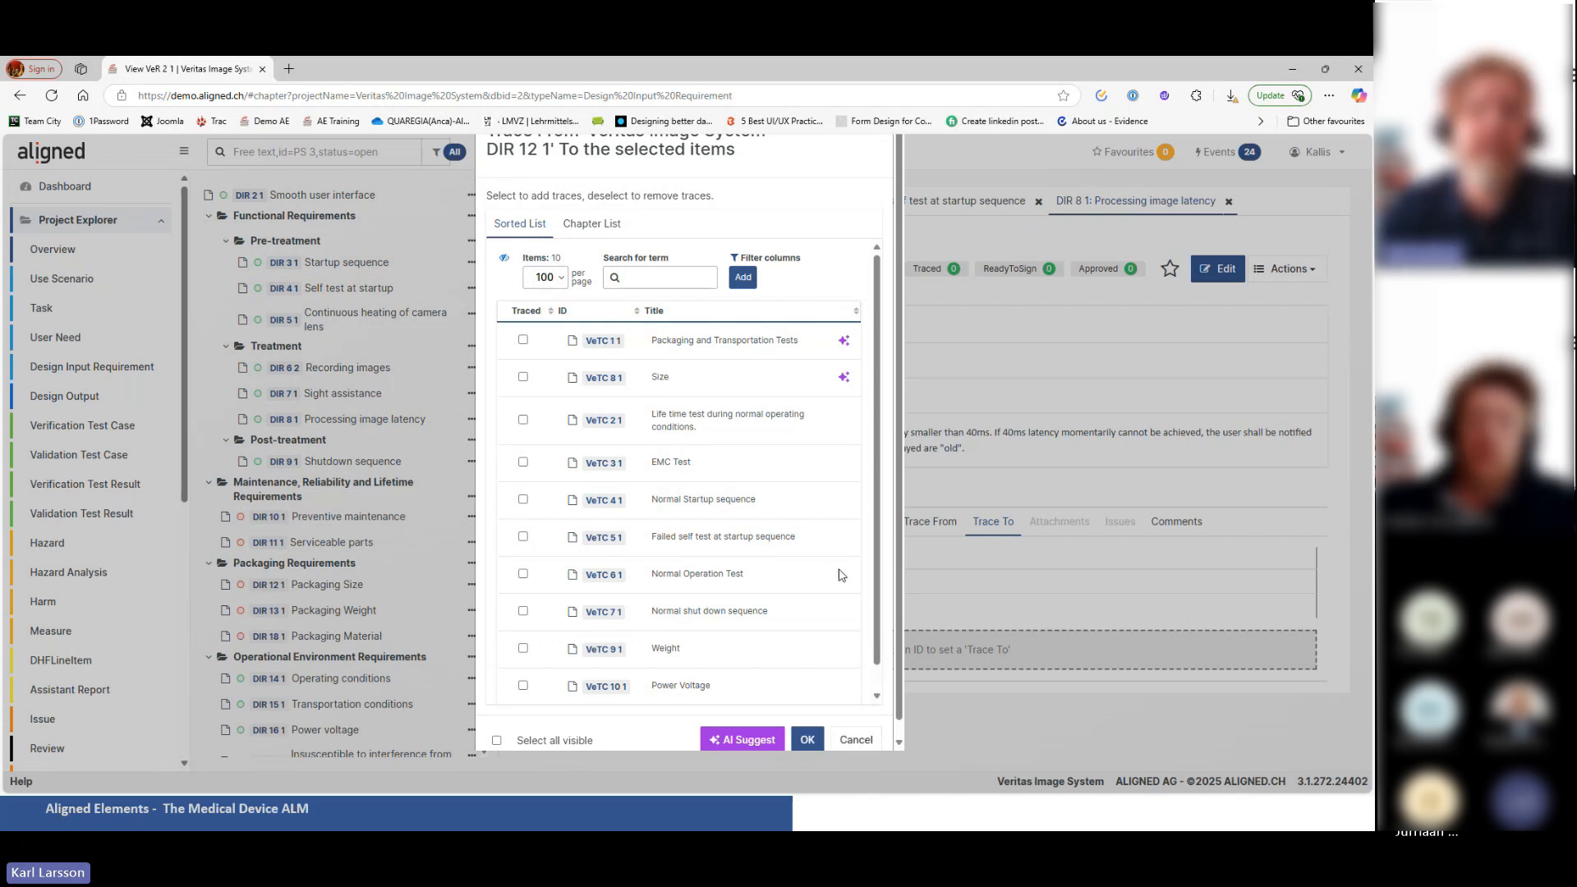
click(862, 741)
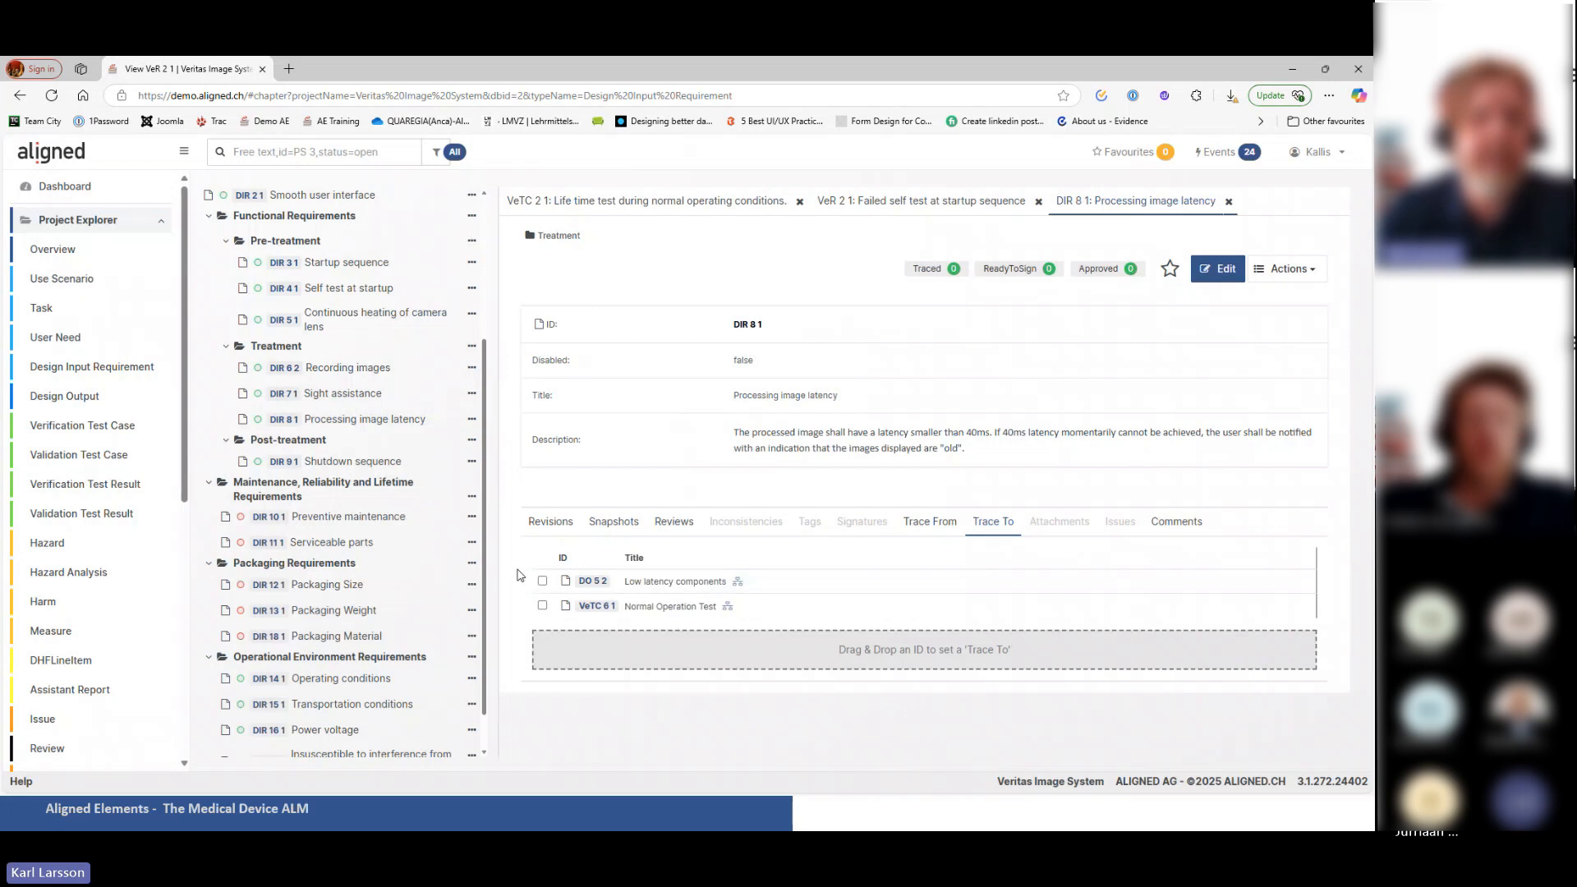
Step: Edit the Shutdown sequence requirement (DIR 9), clear its title and generate a new title with AI
click(369, 465)
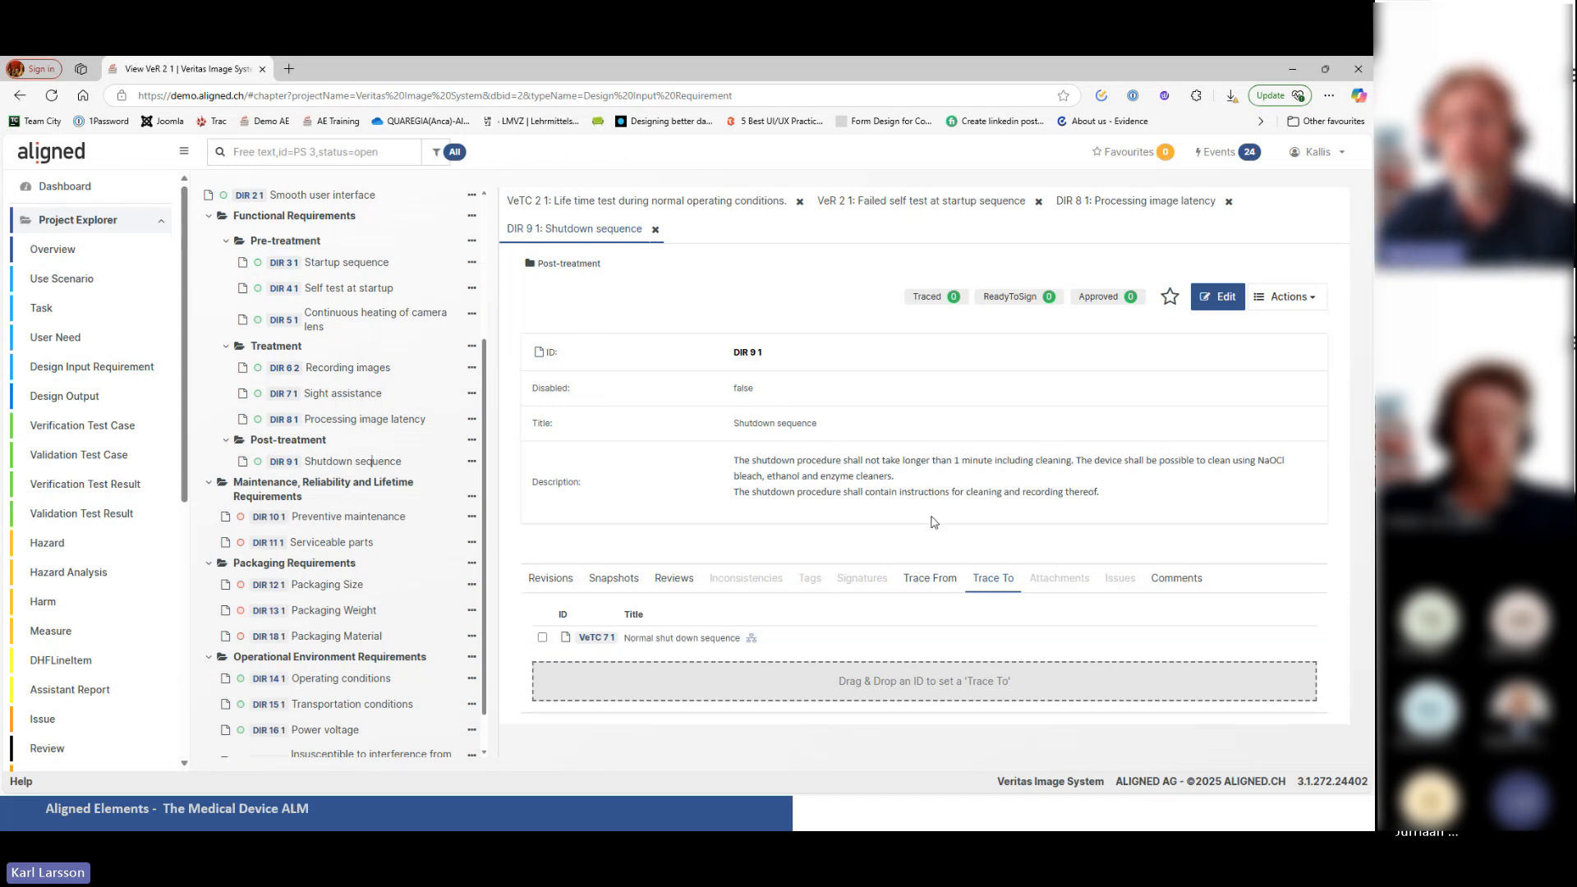
click(1217, 300)
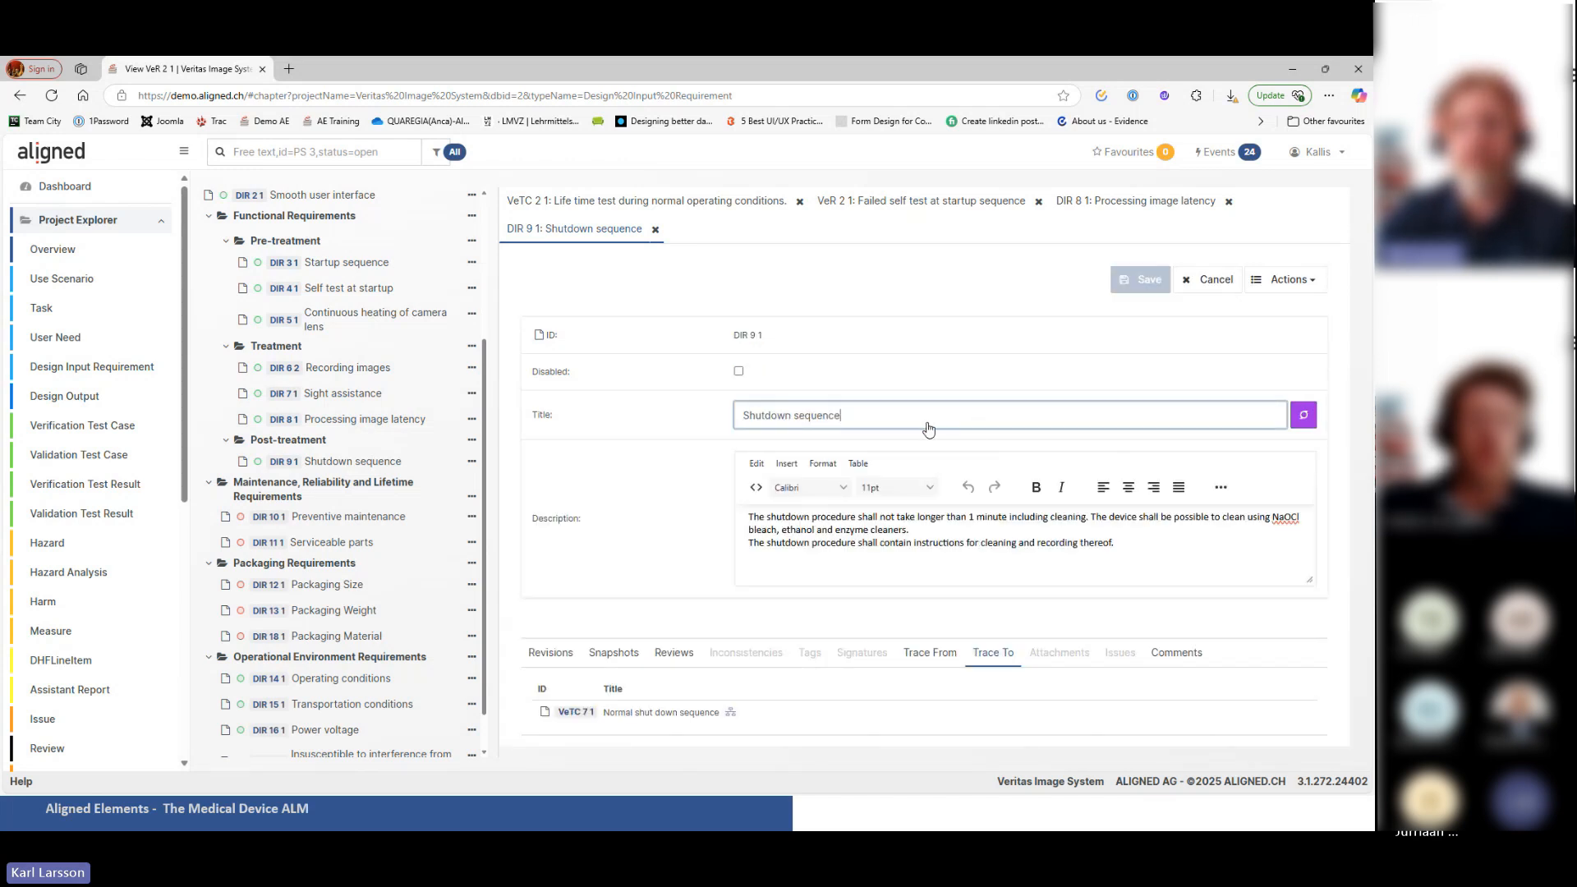
drag(877, 420, 743, 417)
key(BackSpace)
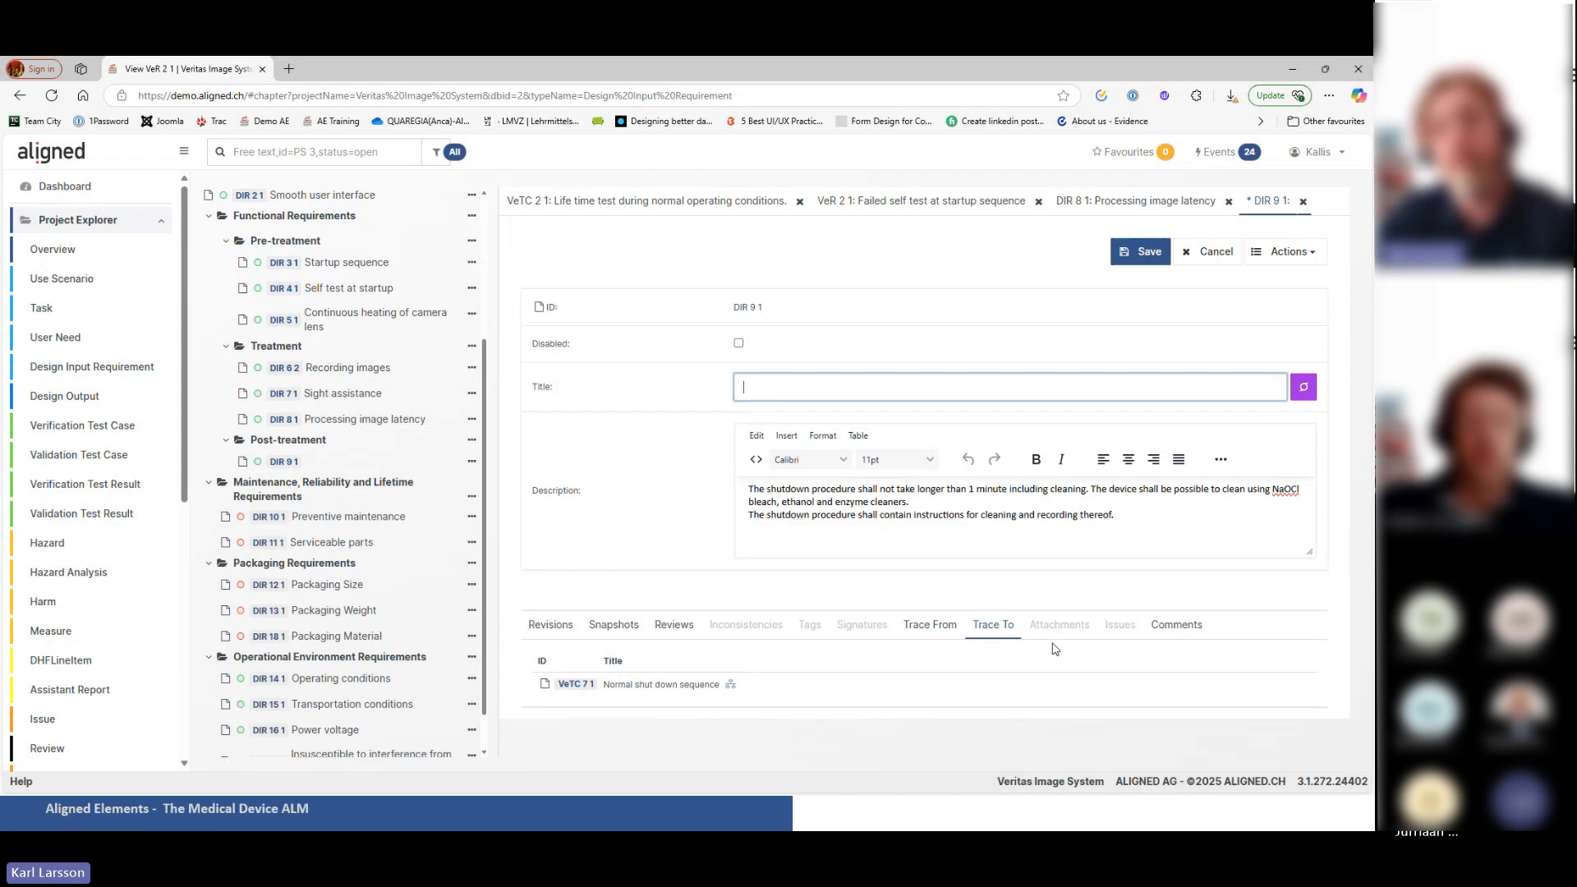
click(1304, 387)
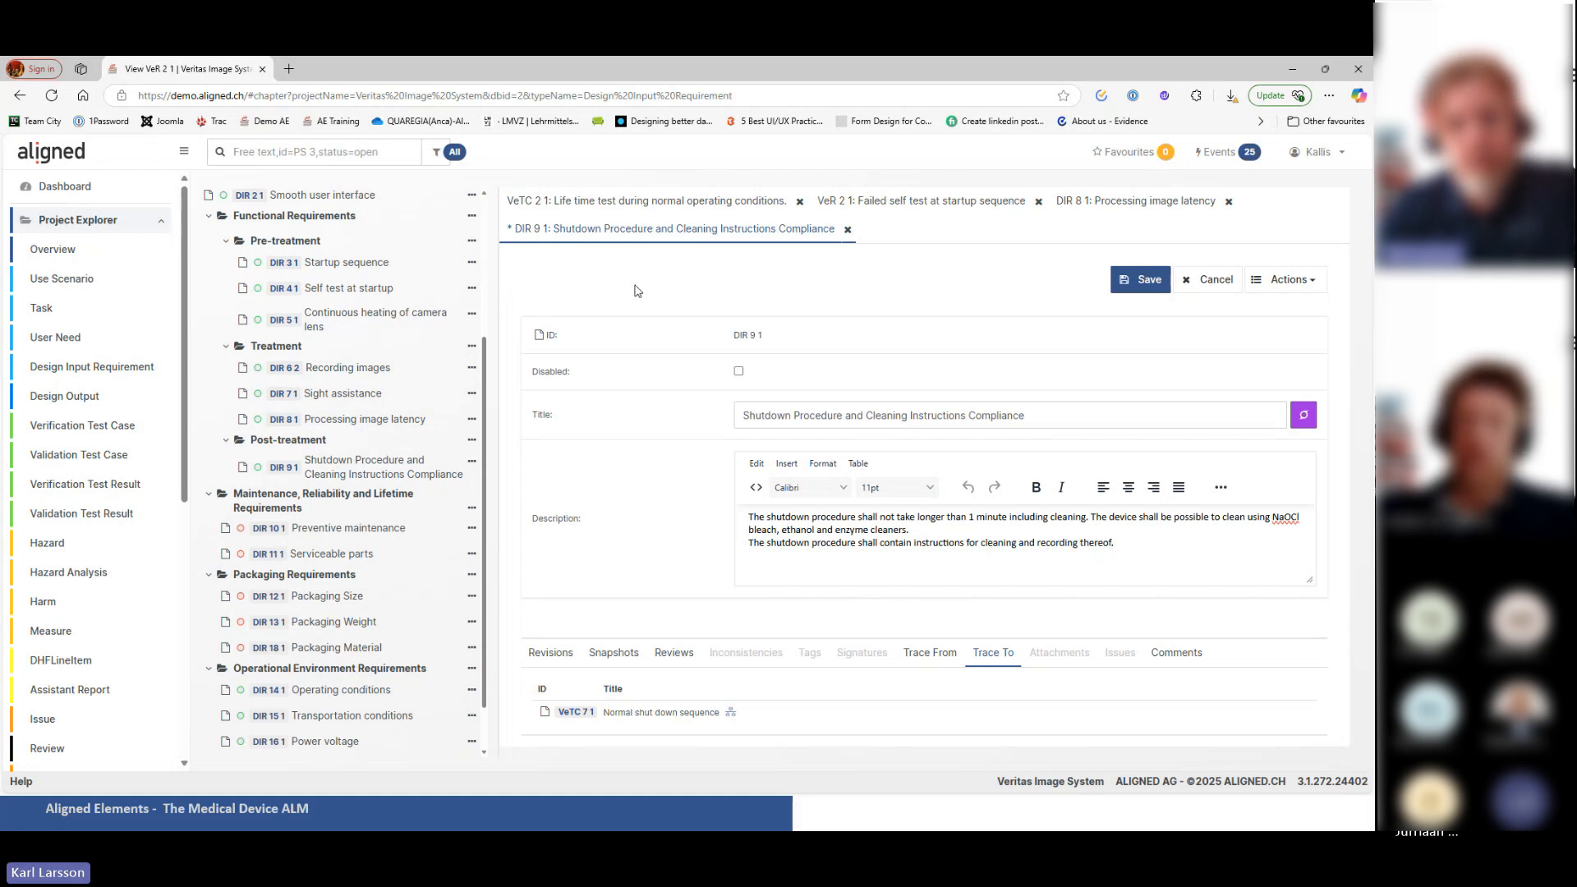
Step: Cancel editing of requirement DIR 9 and discard the title change
drag(486, 444, 493, 302)
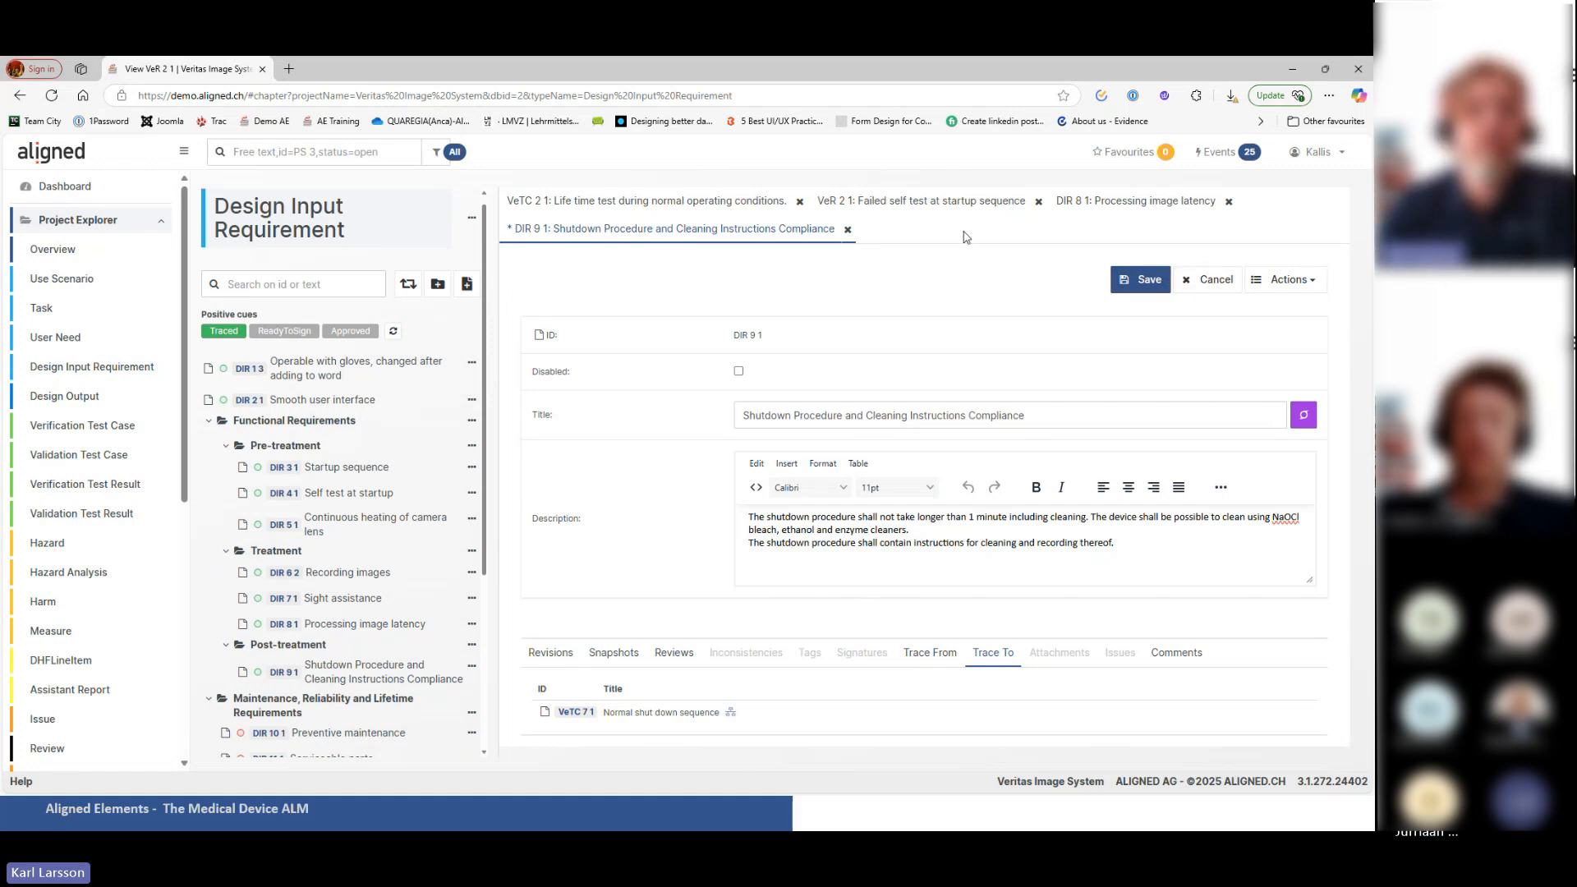
click(1206, 284)
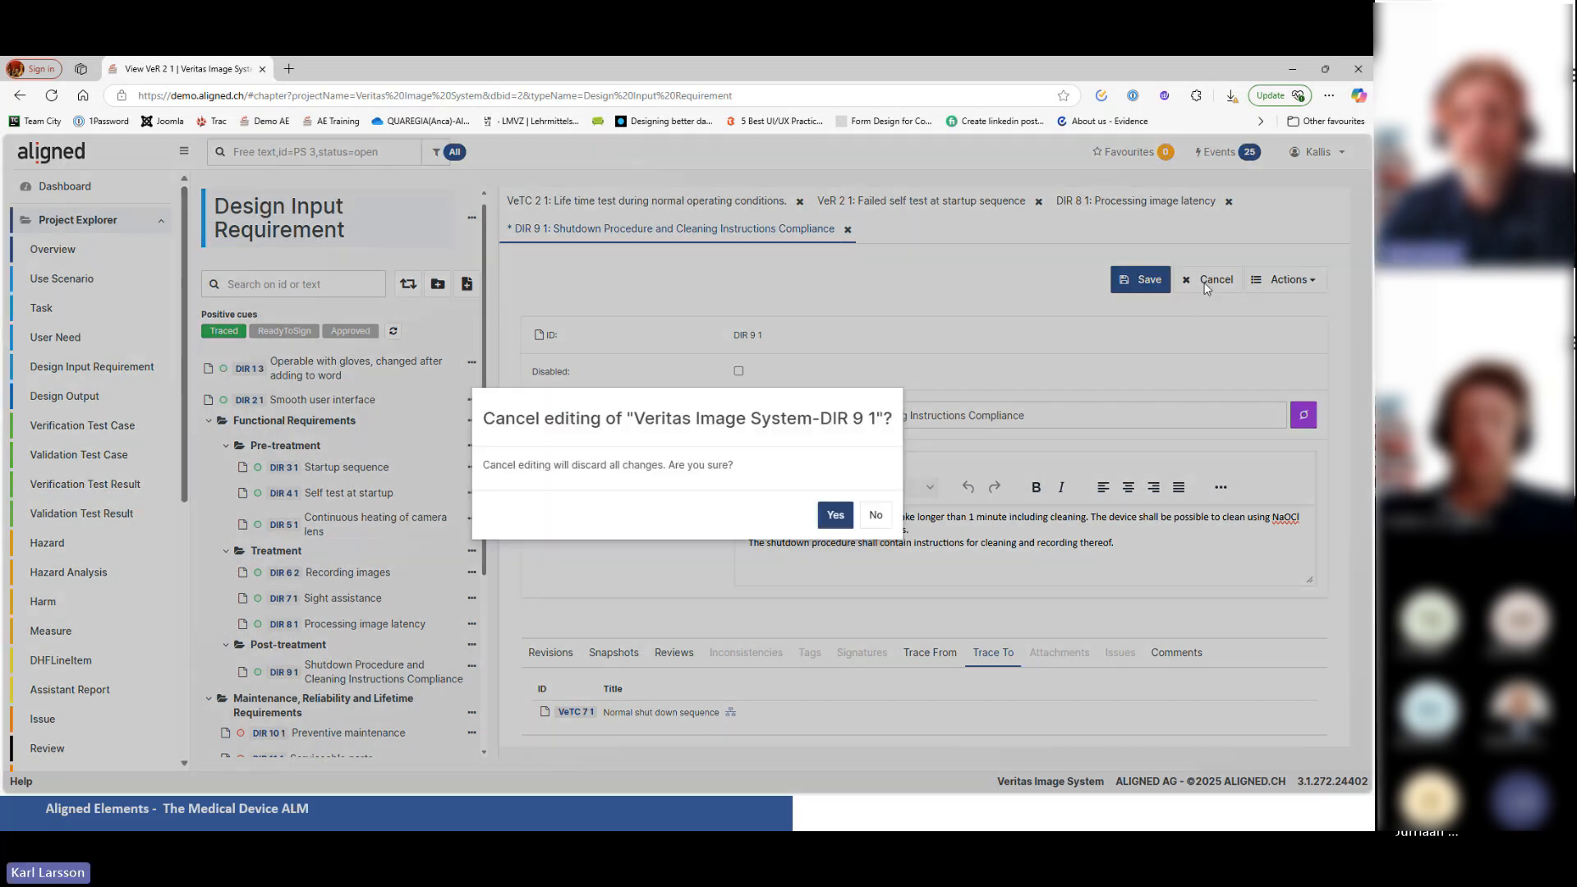
click(835, 516)
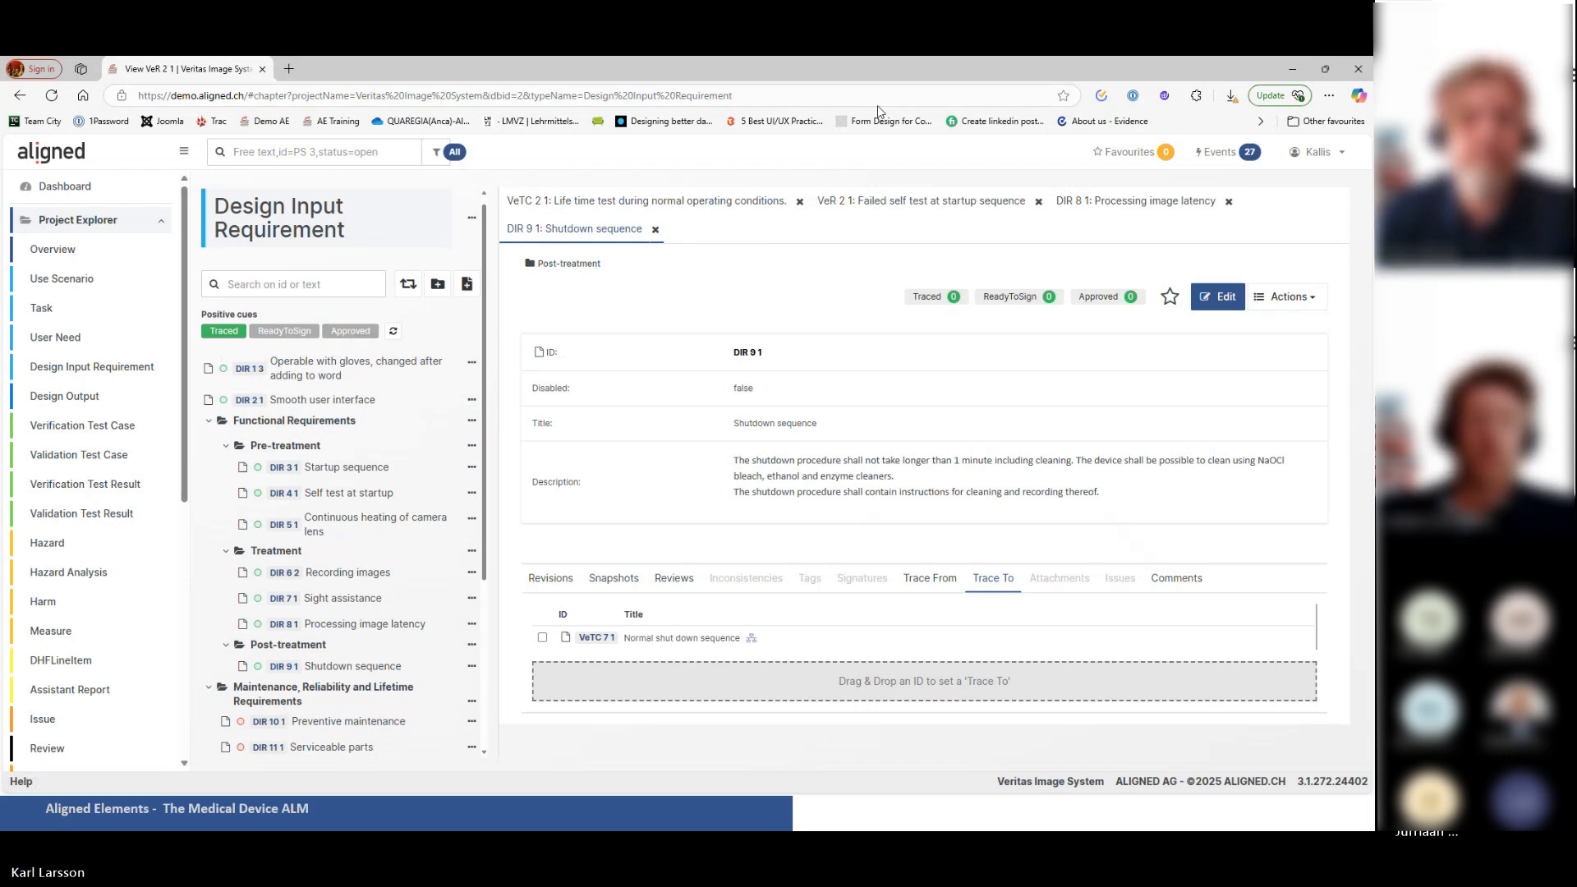
Step: Minimize the browser to return to the slide presentation and advance to the Test Run Improvements slide
click(1292, 69)
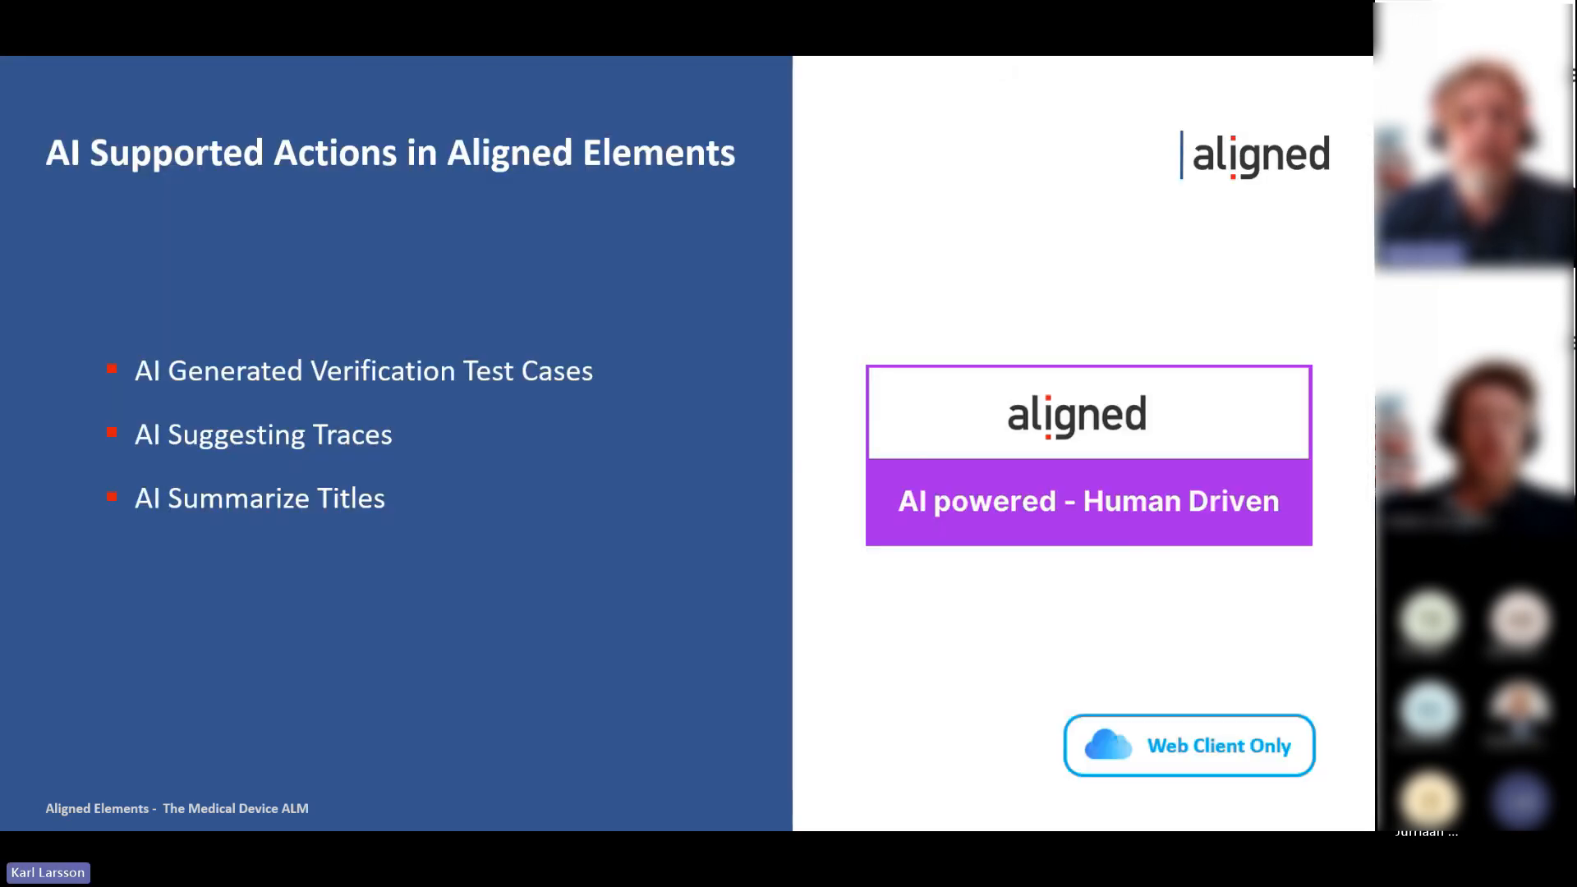
click(669, 358)
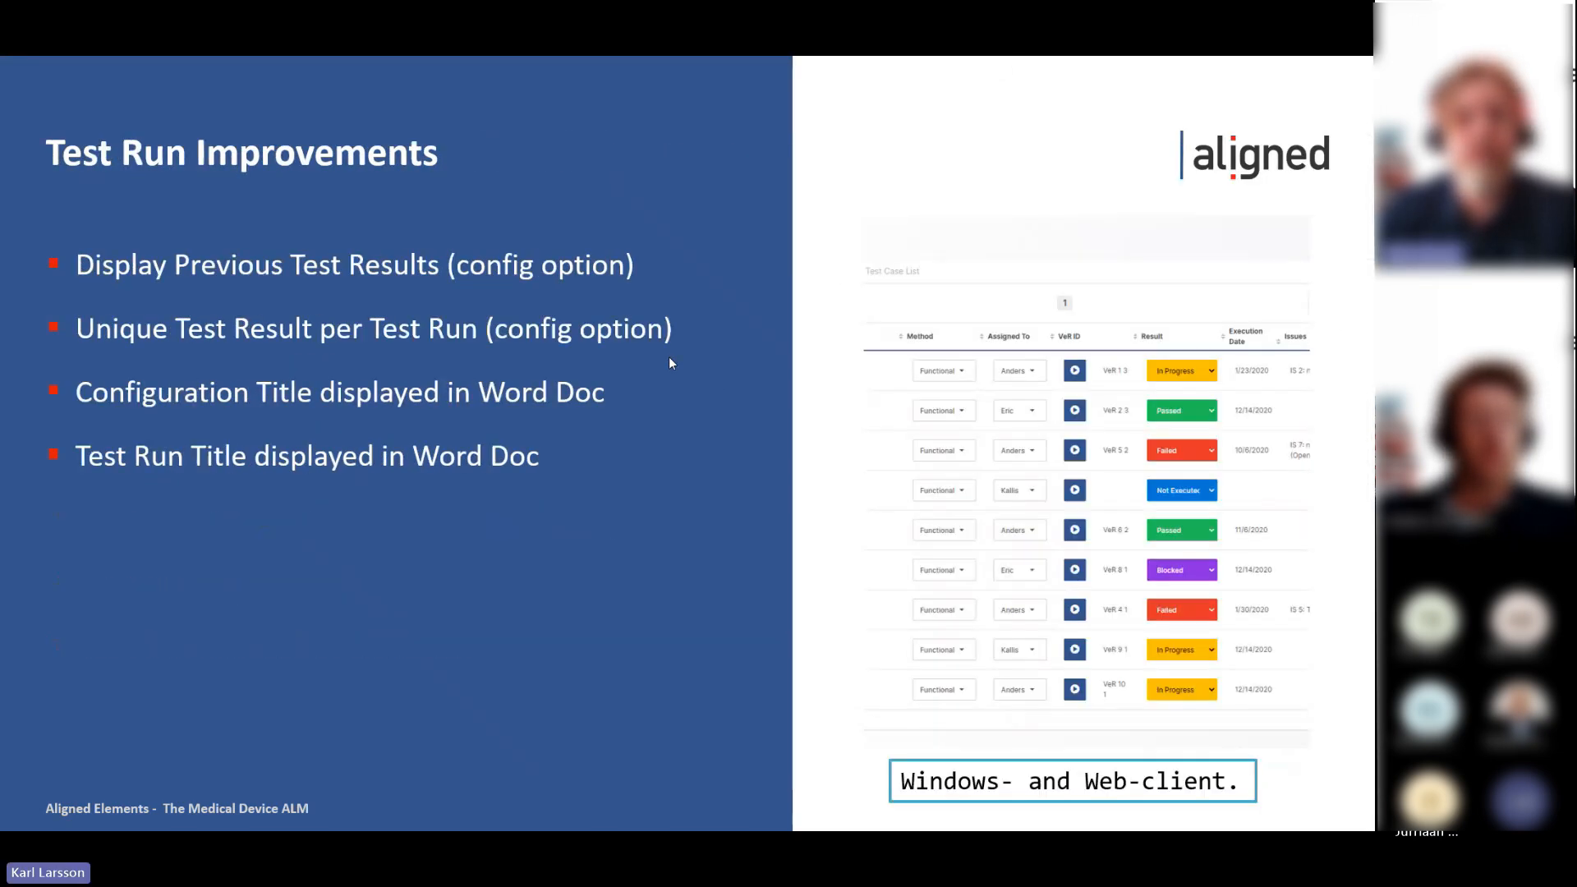
Step: Show the New UI Improvements in Web Client slide, and switch to Aligned Elements in the browser
click(669, 363)
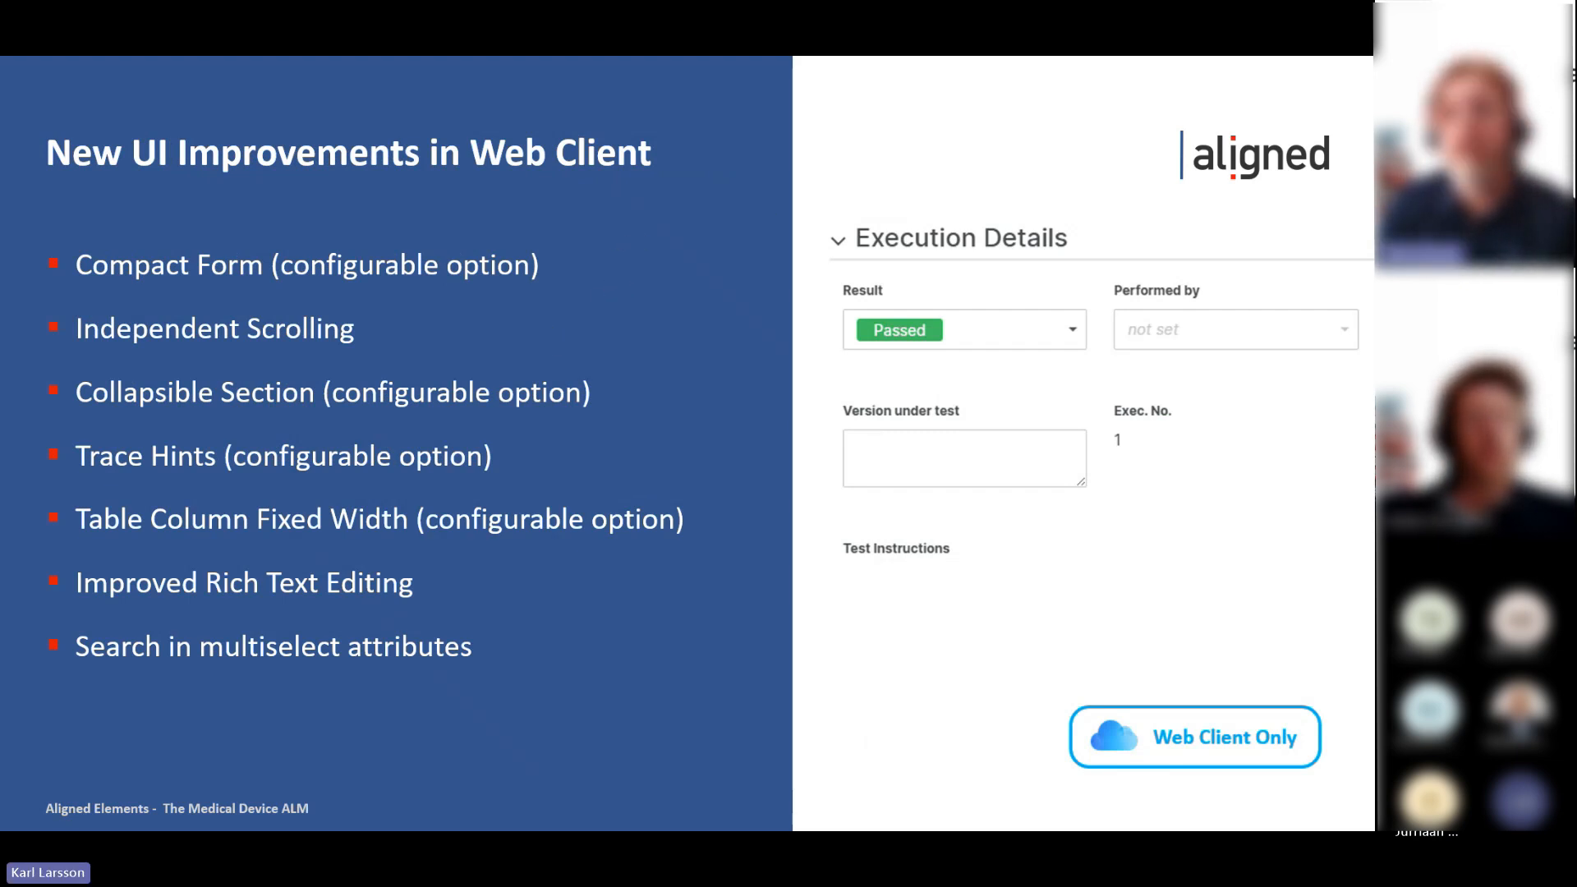
drag(884, 348, 688, 246)
double_click(688, 246)
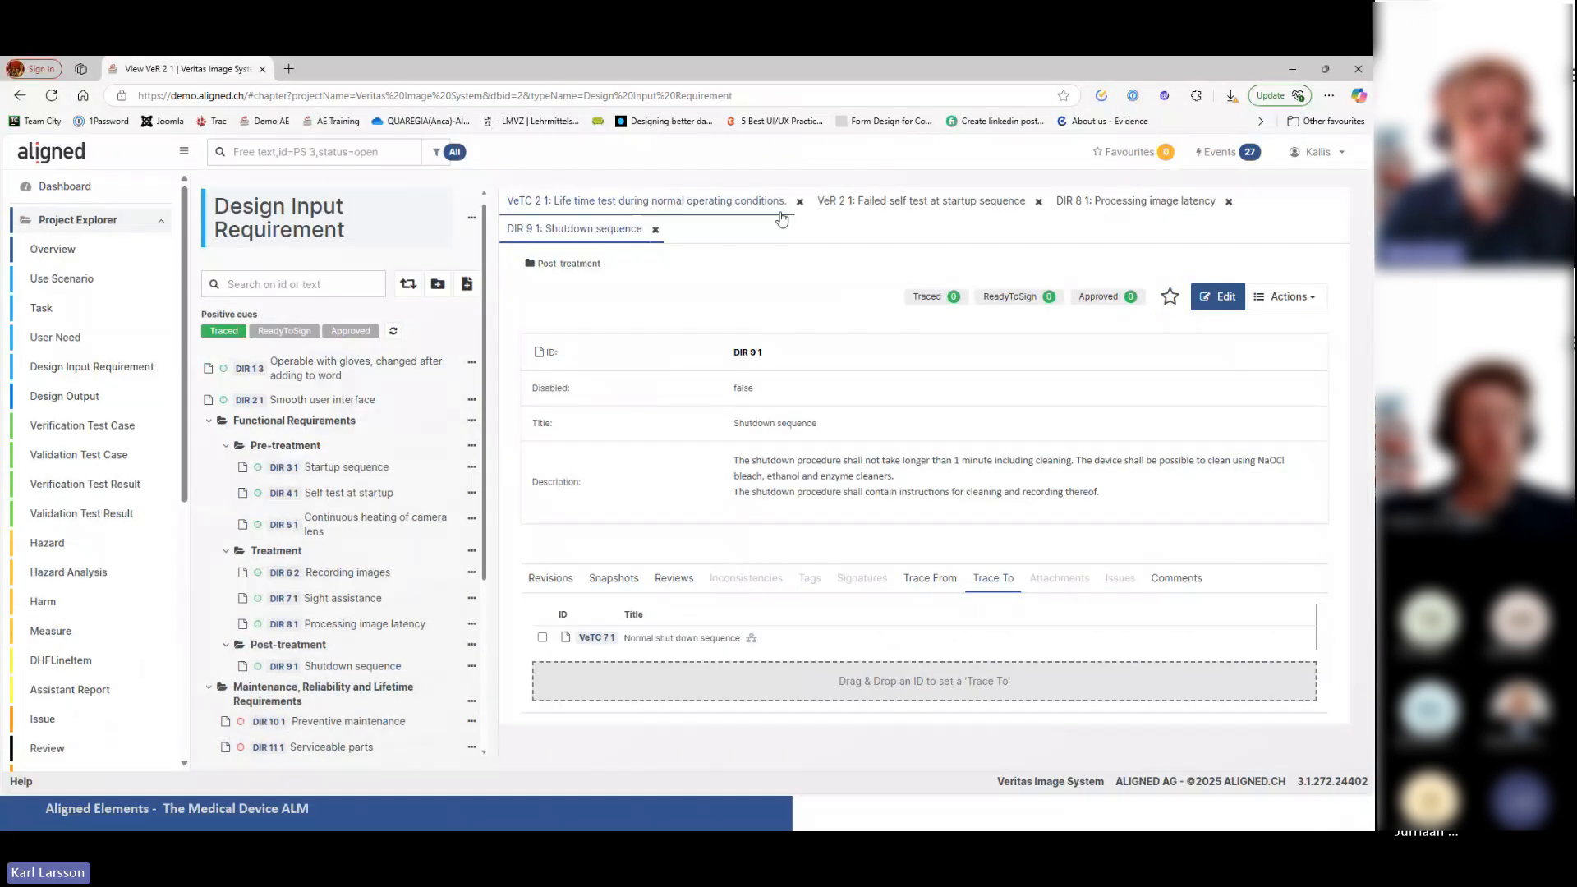
Step: Compare the form layouts of test result VeR 2, test case VeTC 2 and requirement DIR 8, ending on VeR 2
click(881, 203)
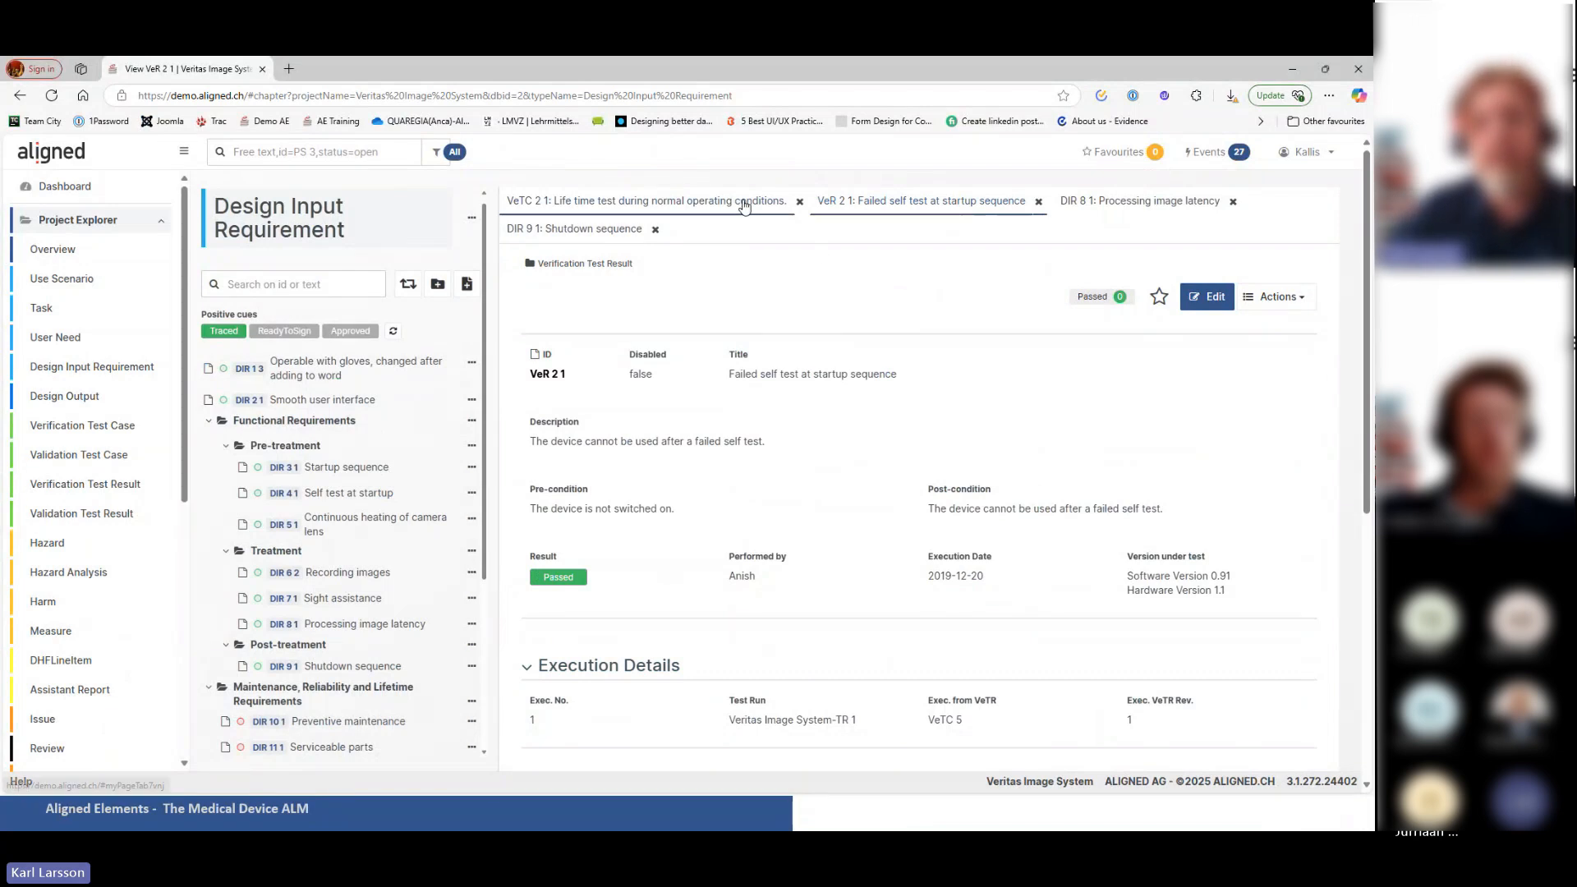
click(709, 205)
click(1141, 201)
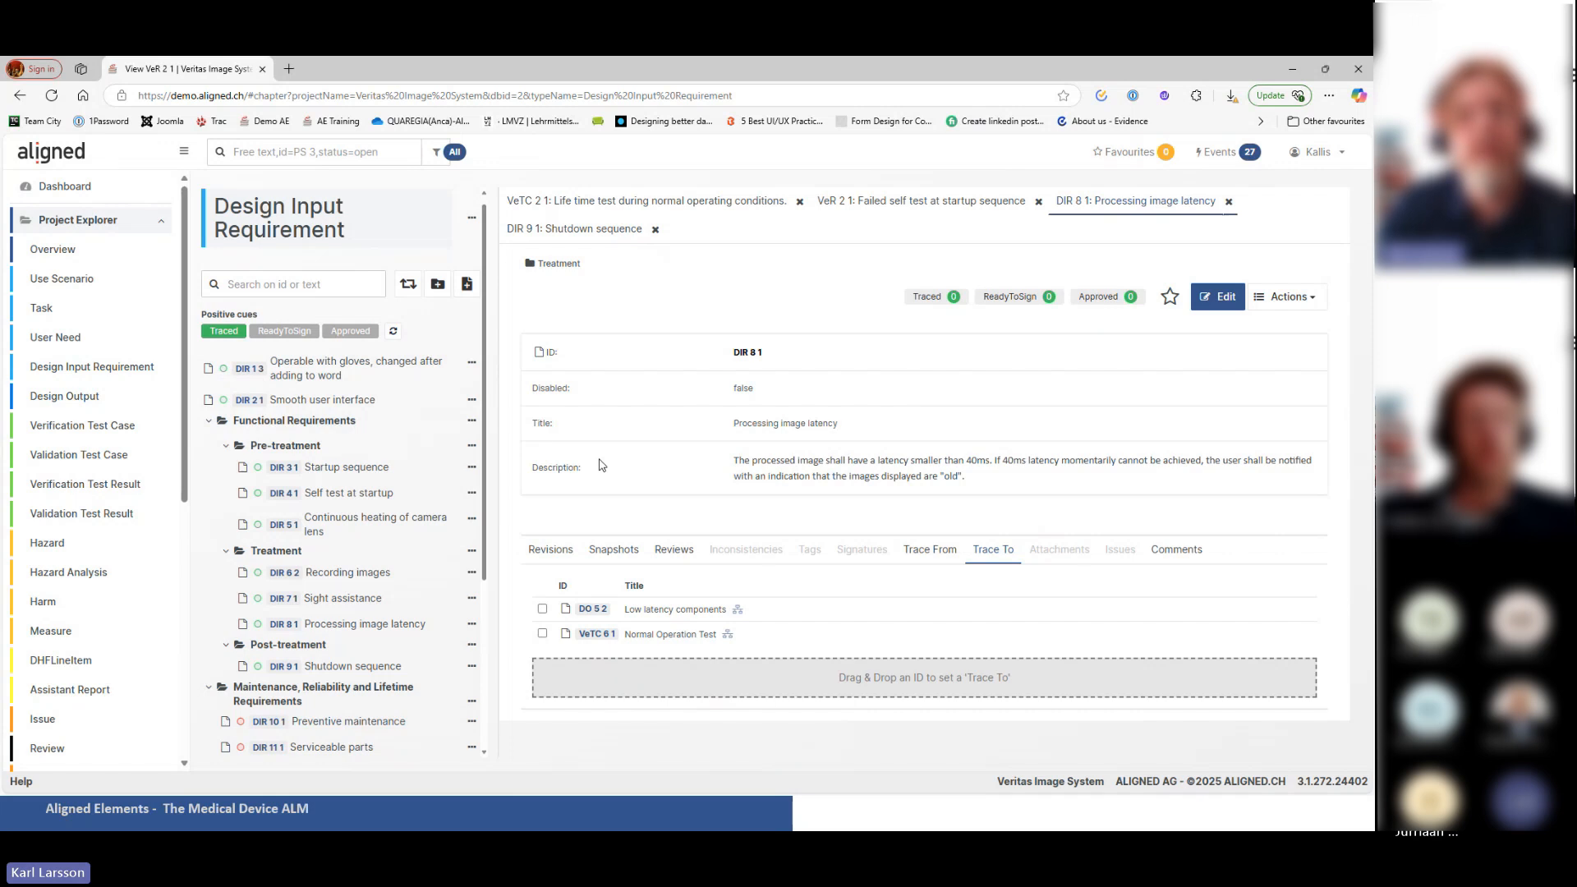
click(902, 206)
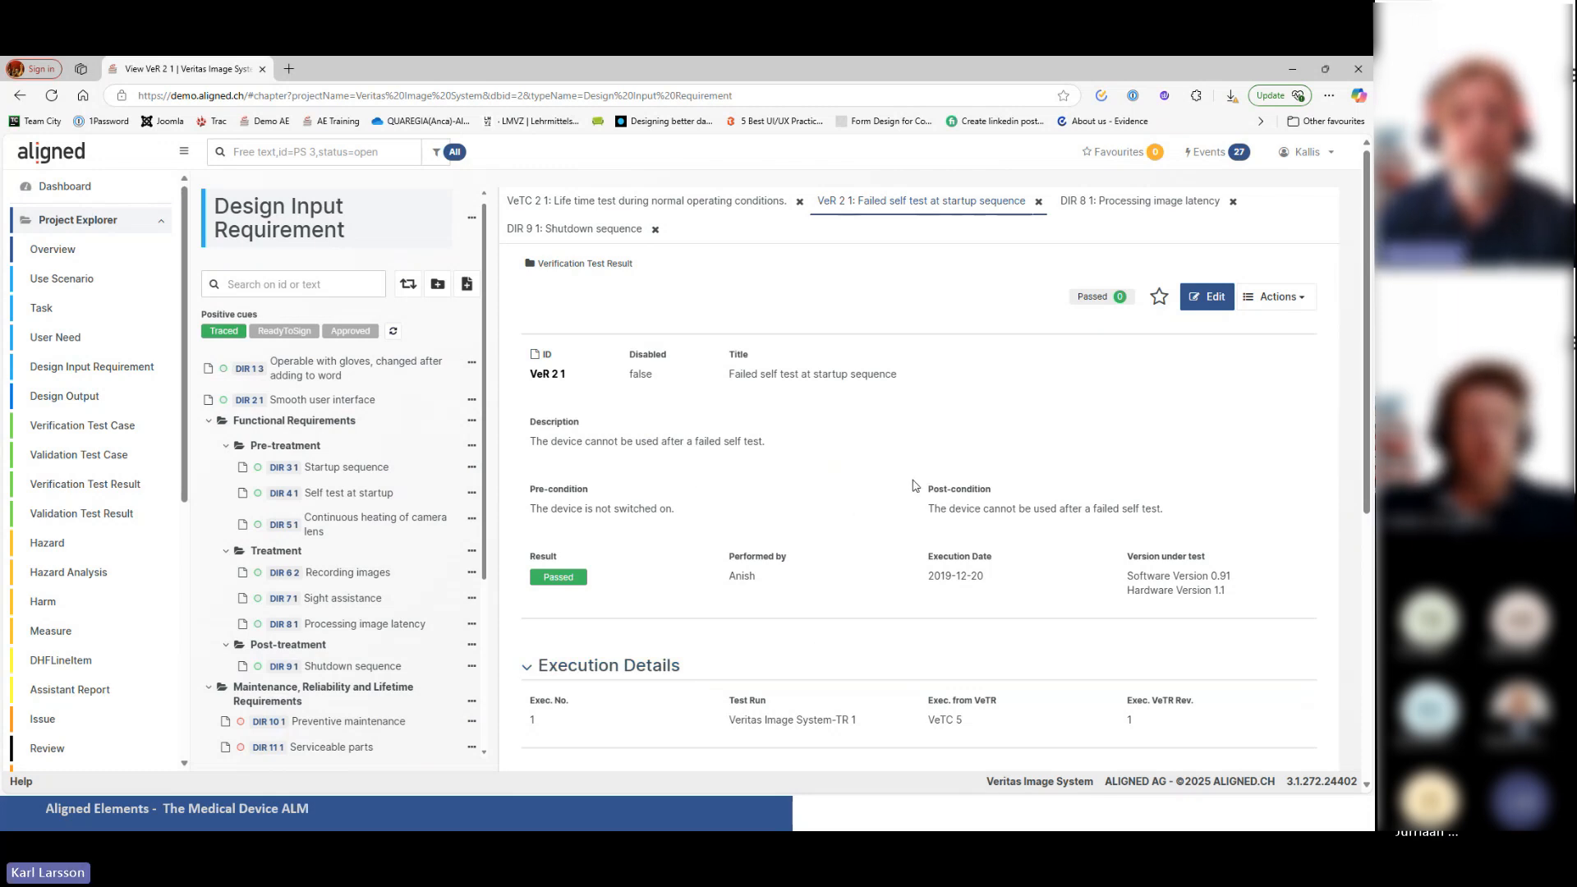
Step: Collapse the Execution Details and Test Instructions sections of VeR 2, and expand Test Instructions again
scroll(915, 486, down, 1)
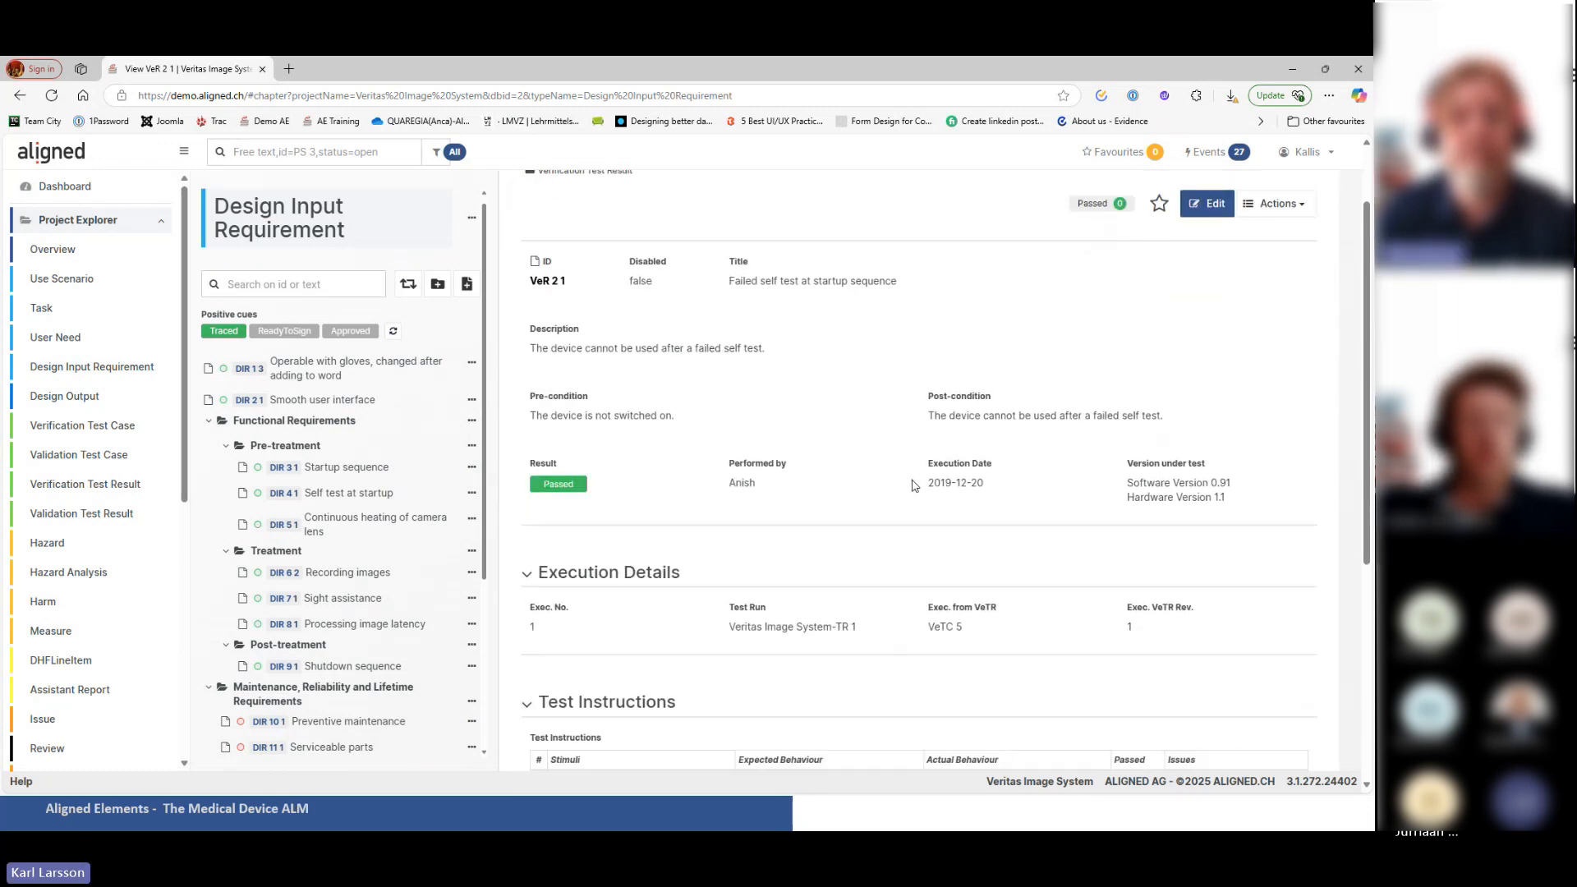
scroll(912, 485, down, 1)
click(635, 526)
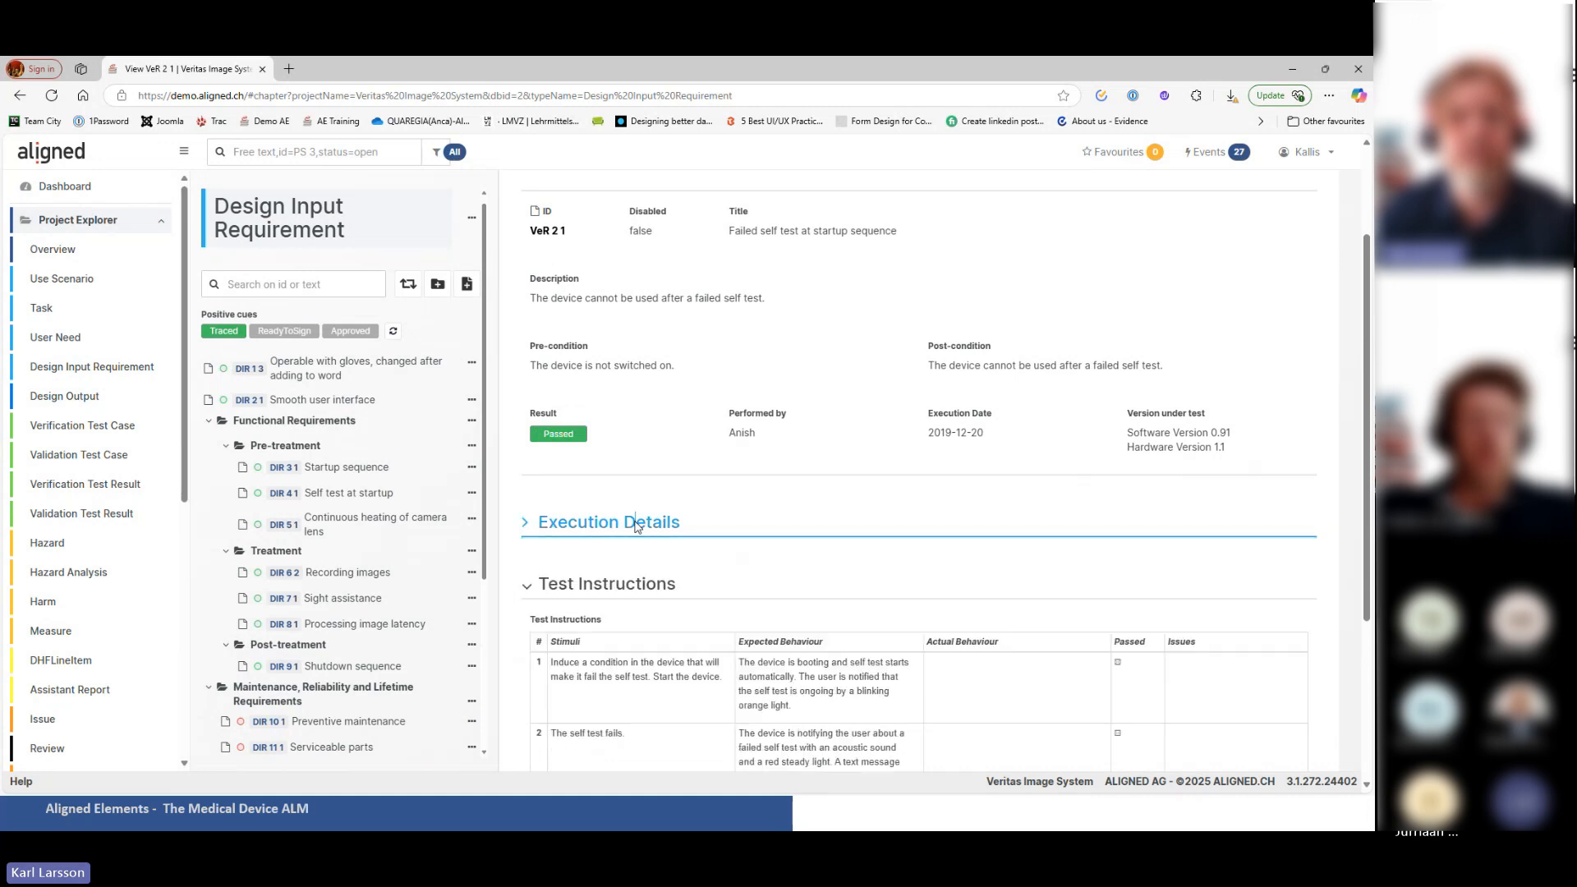
click(625, 587)
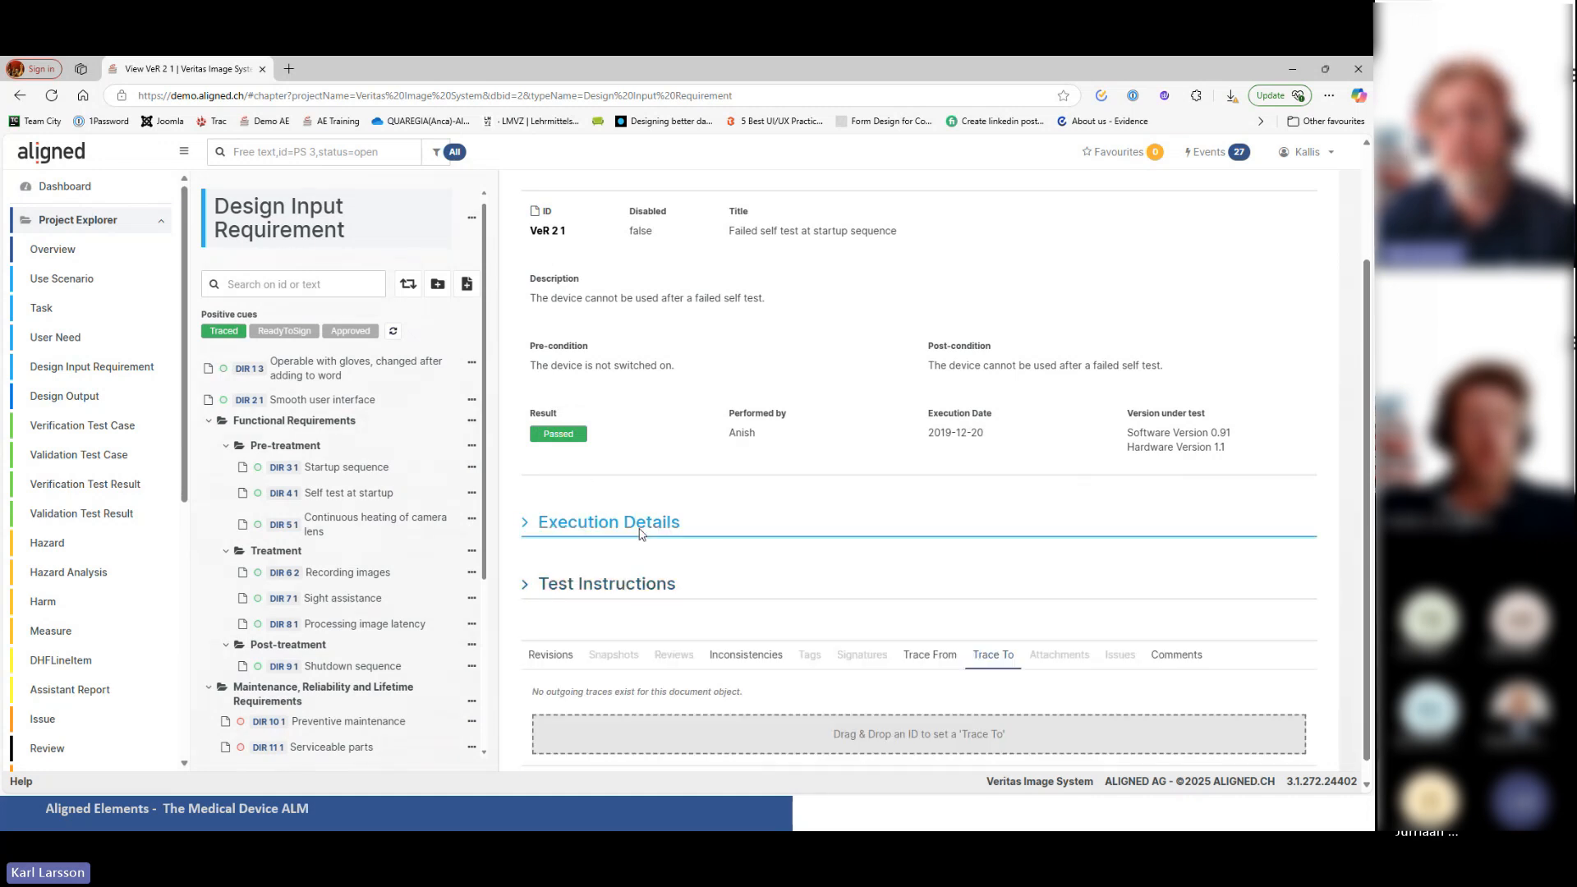
scroll(862, 625, up, 1)
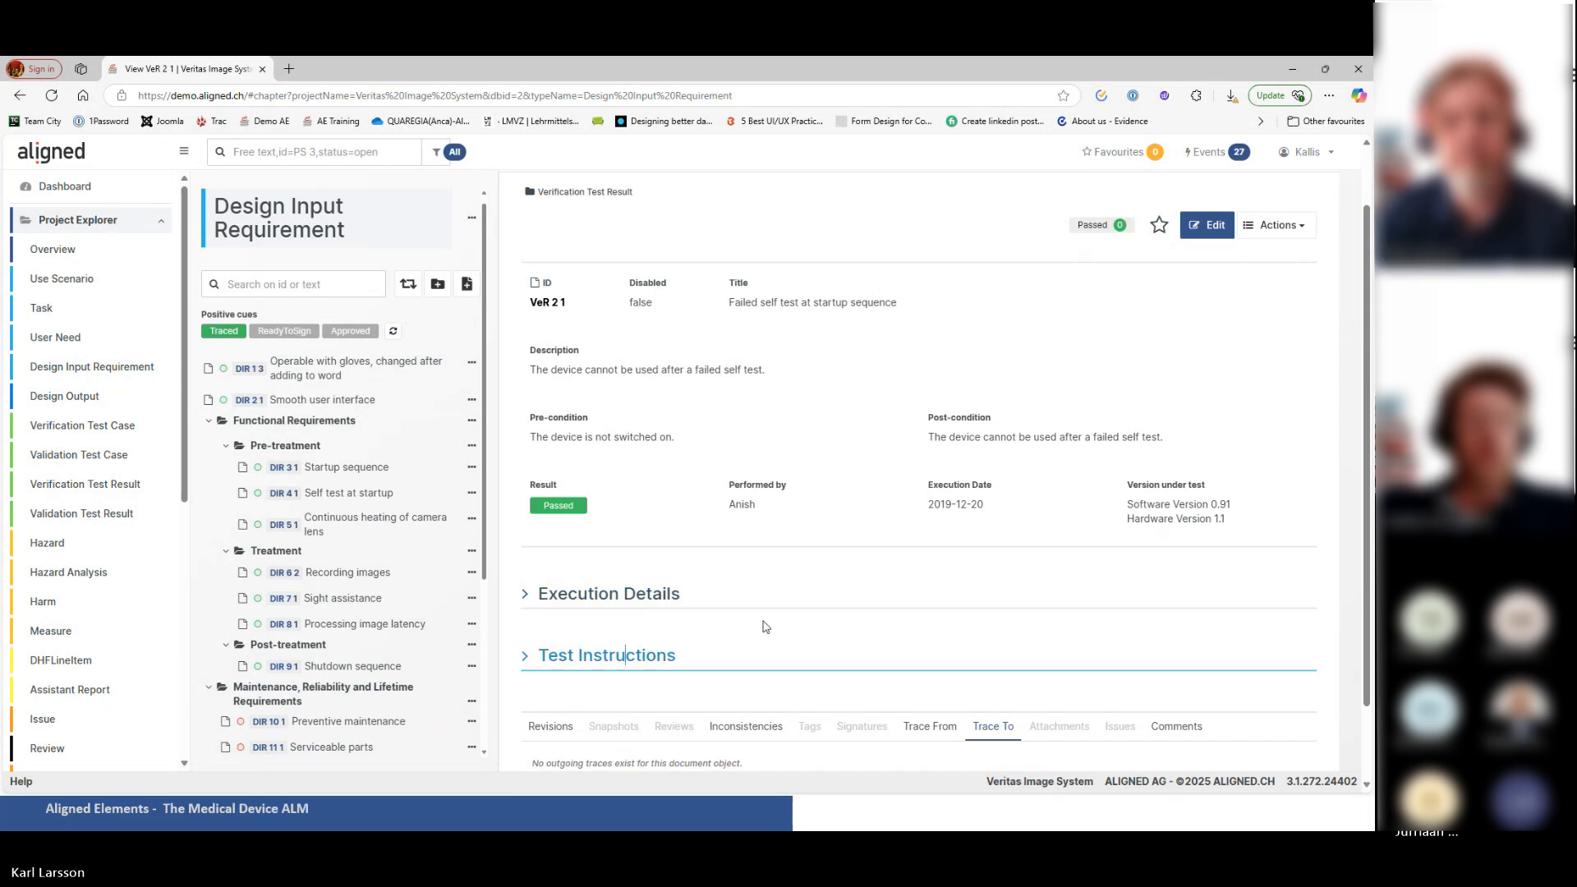
scroll(760, 627, down, 1)
click(654, 586)
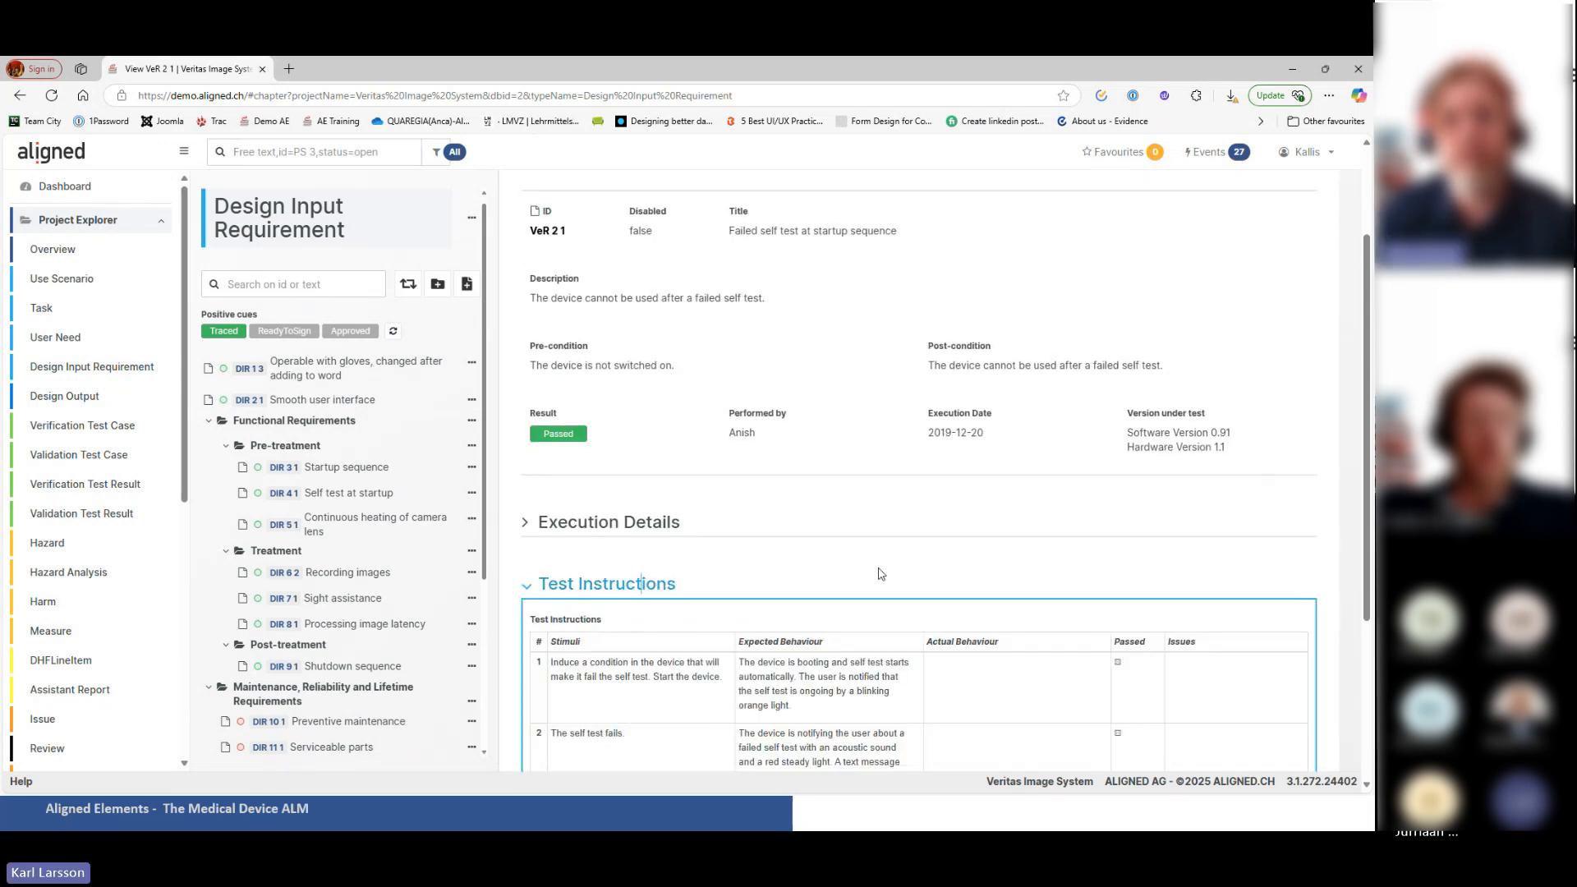
scroll(990, 566, down, 2)
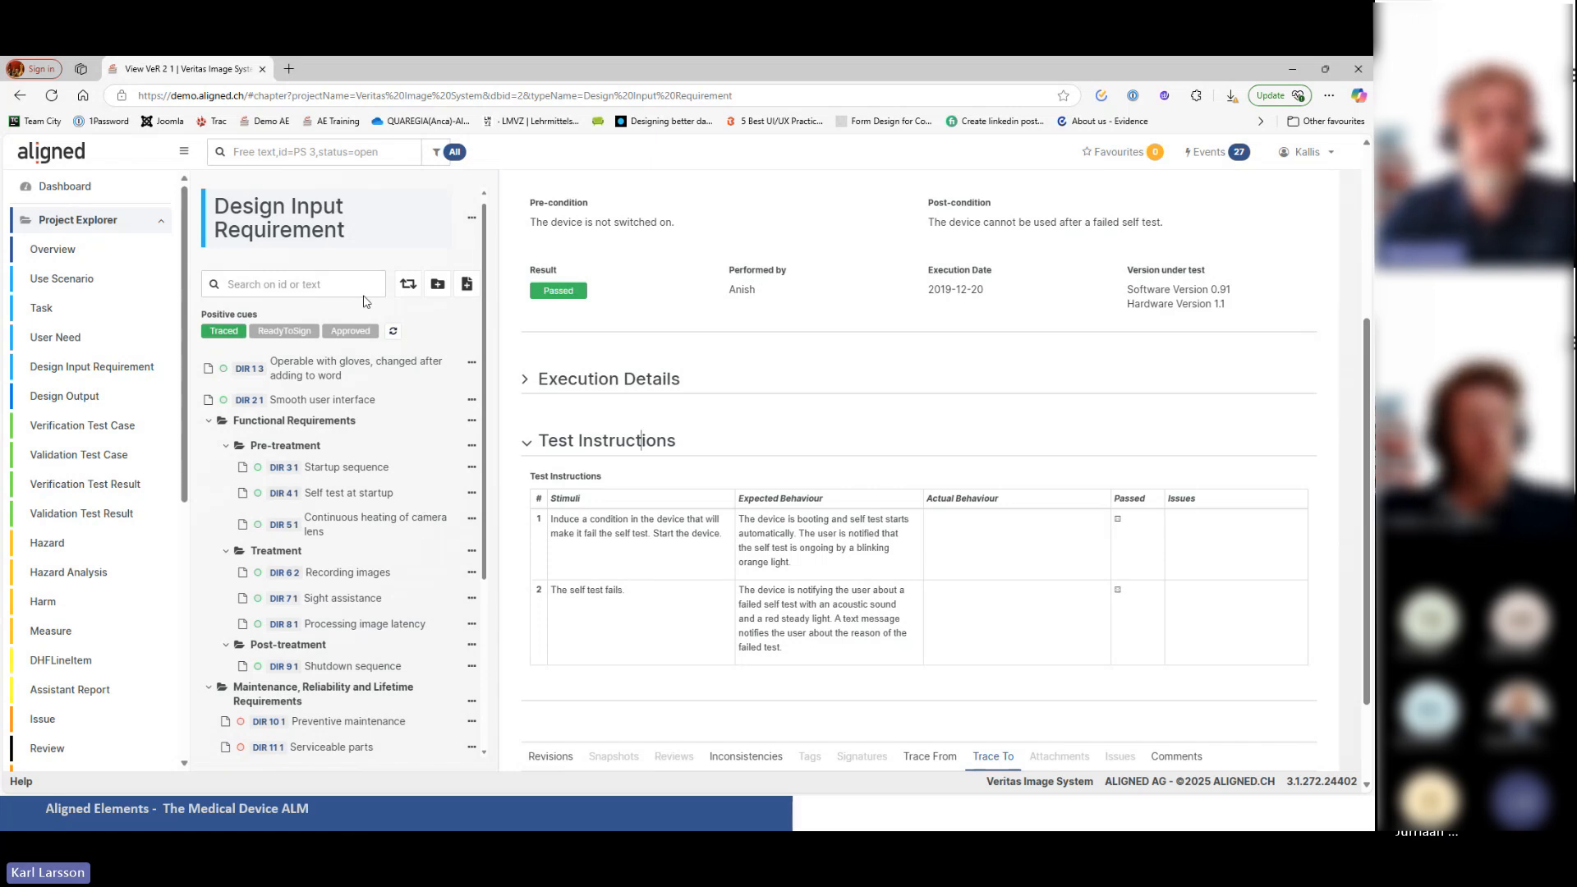
Step: Look through the design input requirement tree and the VeR 2 form independently of each other
scroll(337, 540, down, 3)
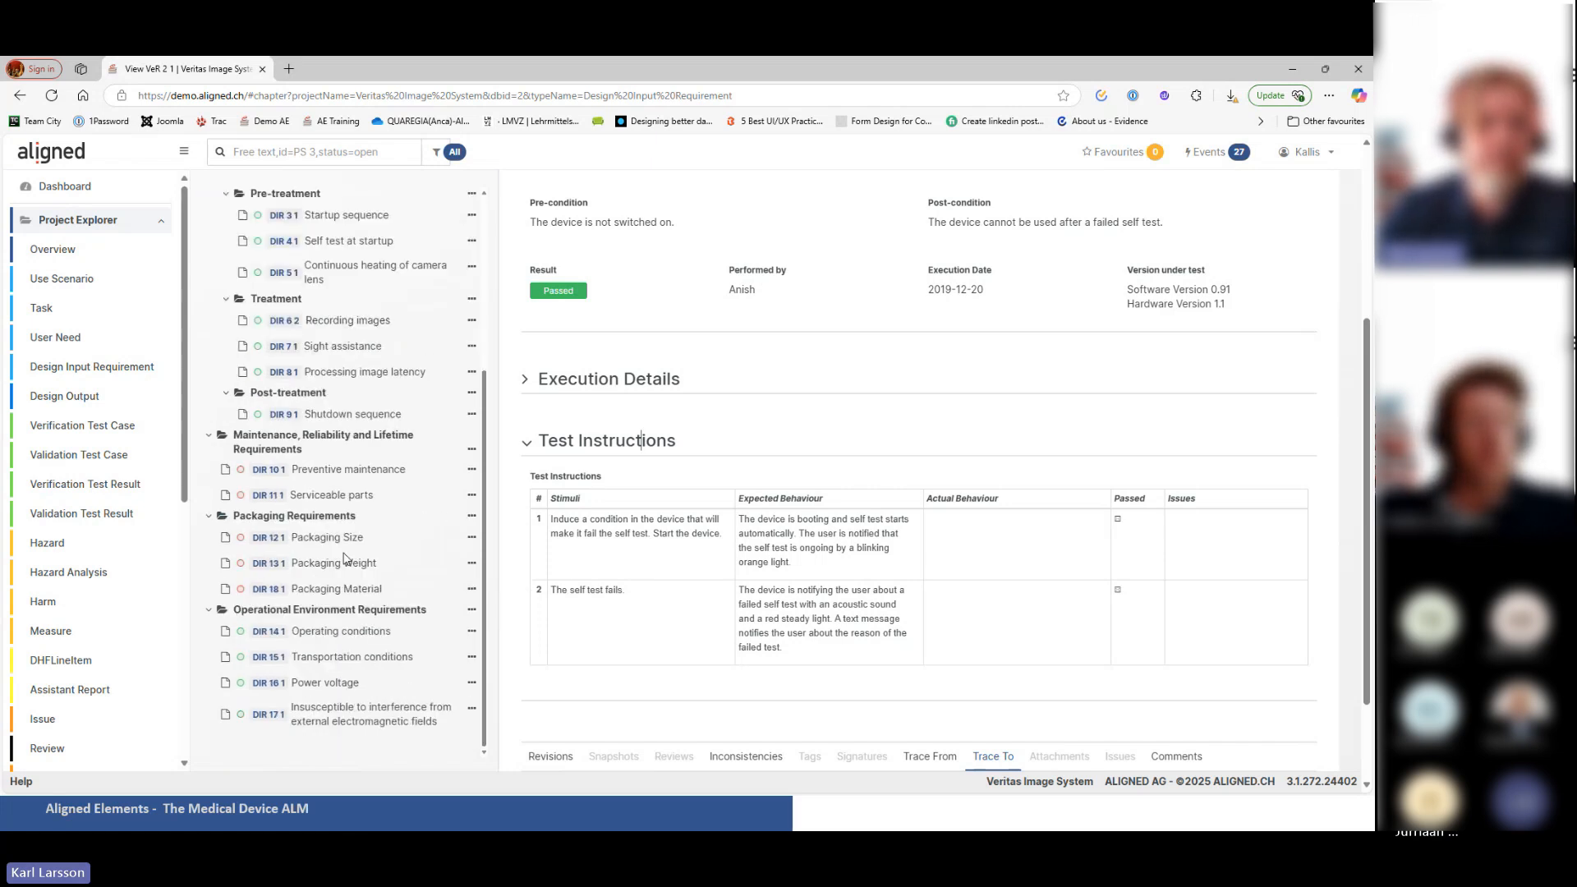
scroll(345, 564, up, 3)
scroll(345, 563, down, 3)
scroll(998, 552, up, 3)
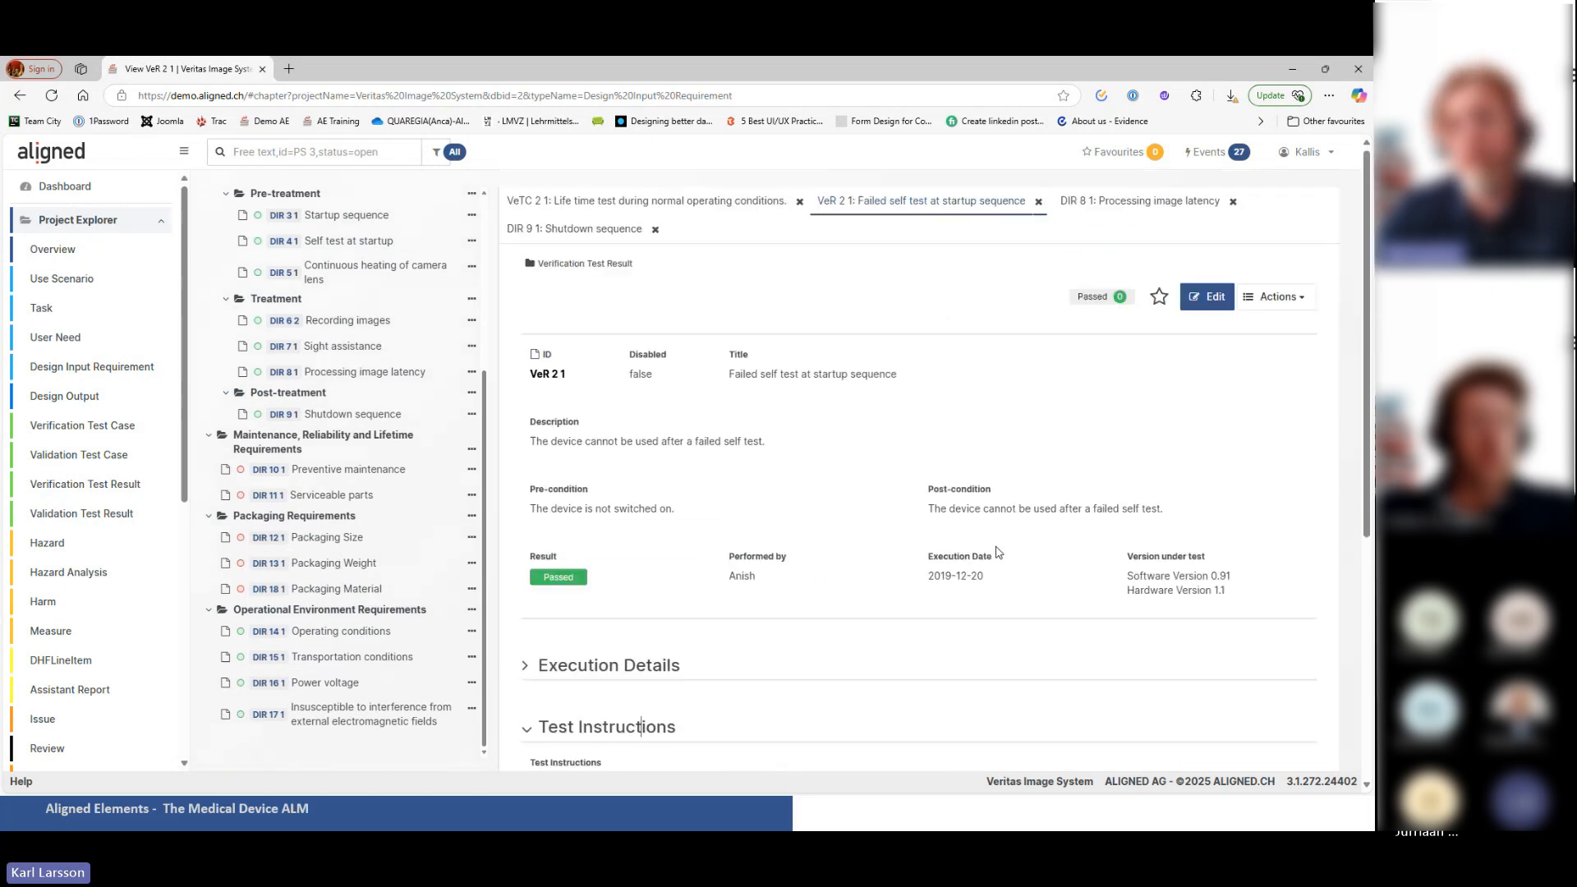
scroll(998, 552, down, 5)
scroll(999, 553, up, 5)
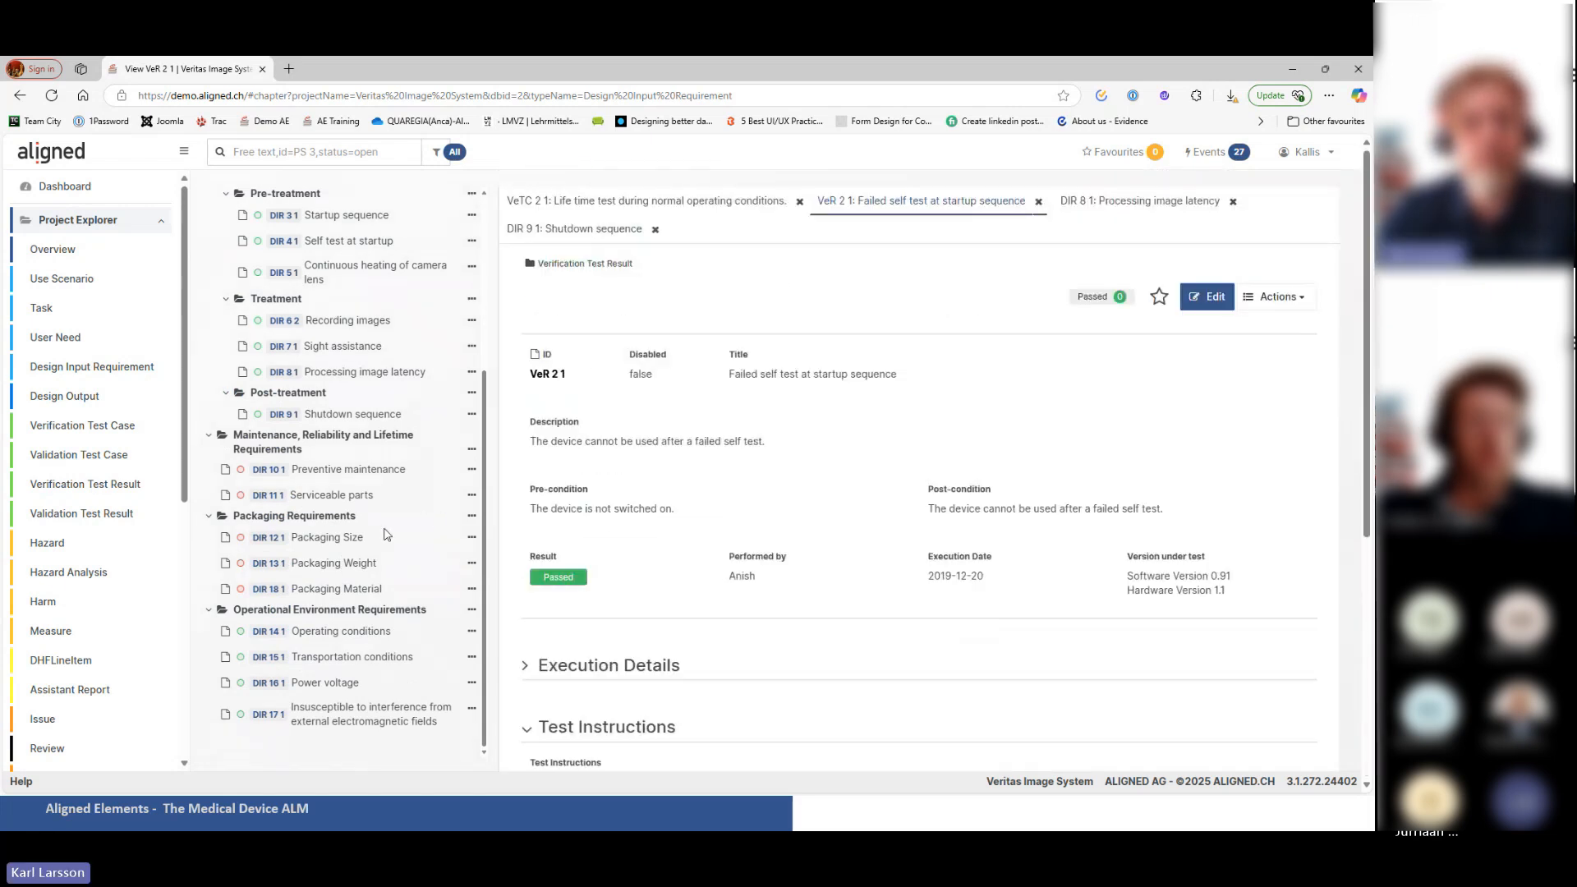
scroll(402, 542, down, 3)
scroll(328, 493, up, 3)
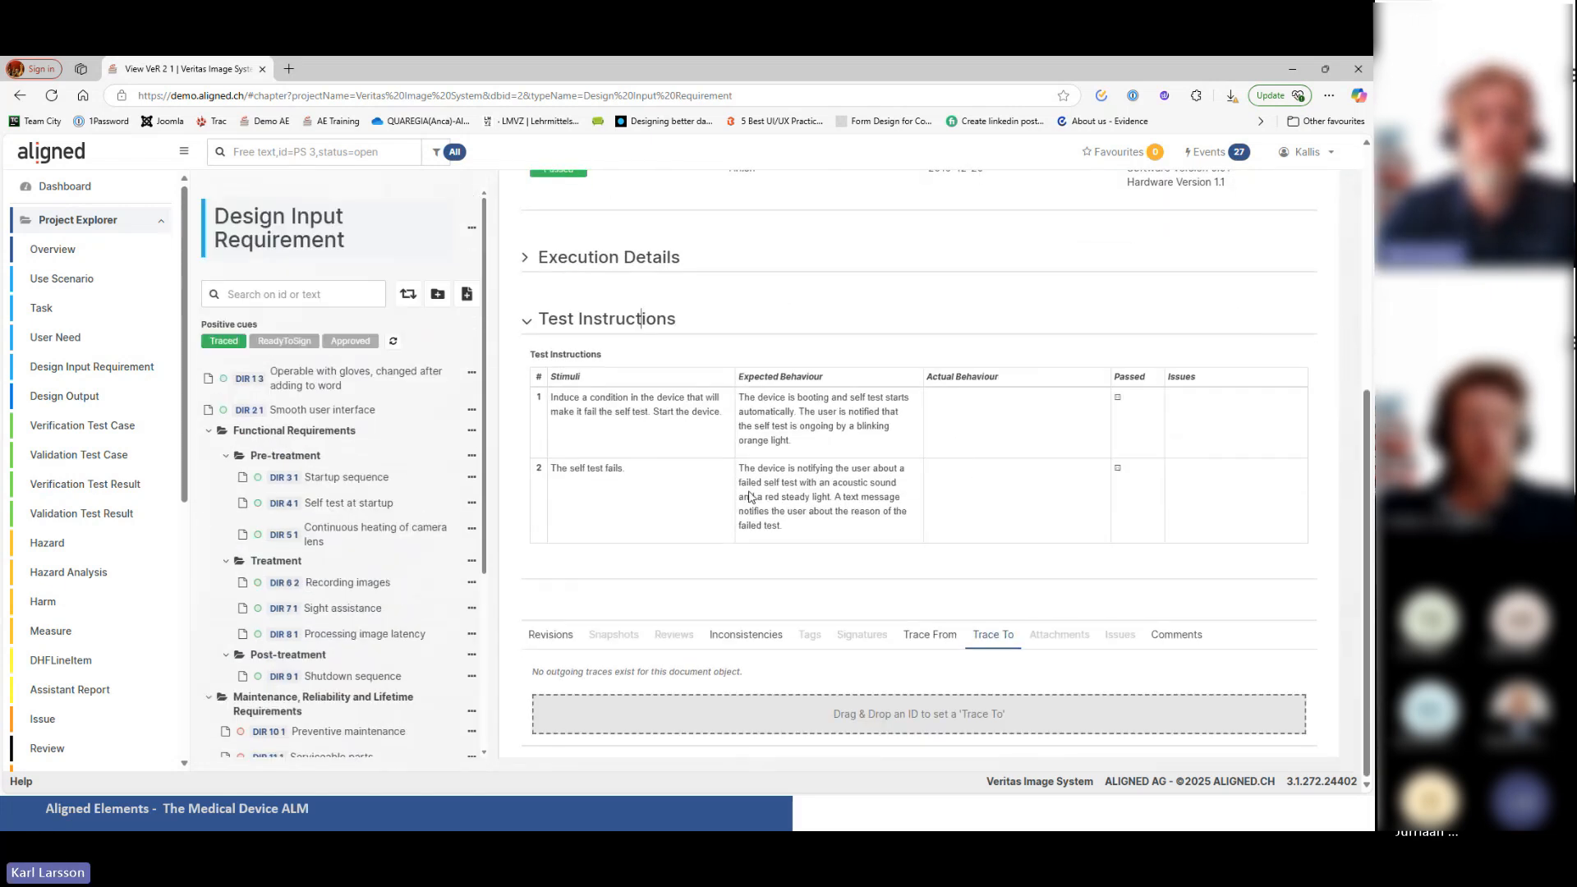
scroll(362, 626, down, 3)
scroll(598, 573, up, 5)
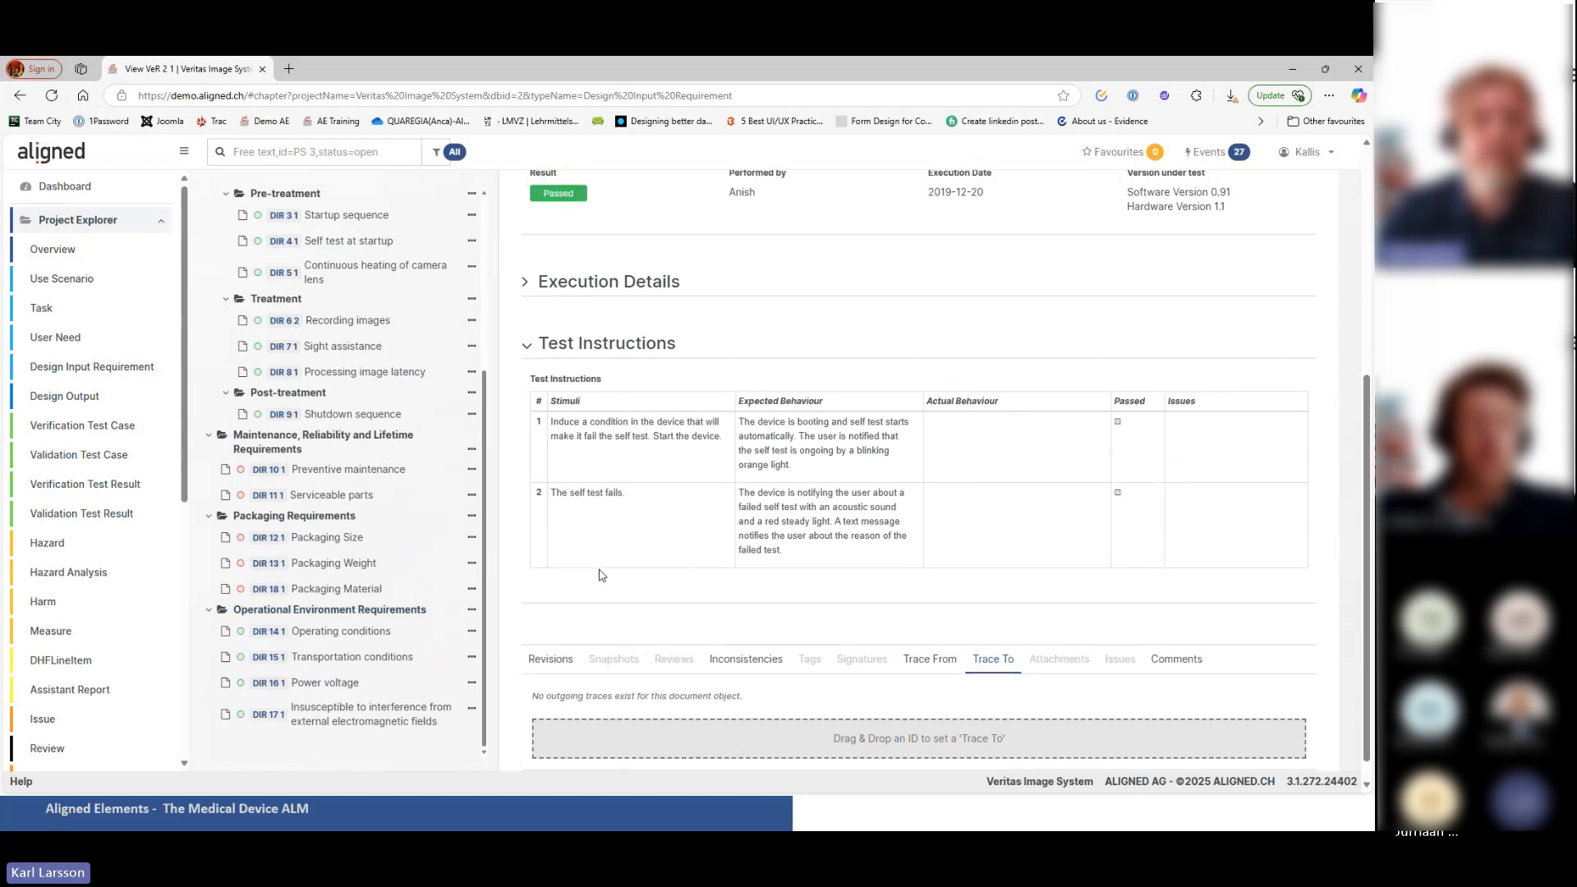
Step: Open requirement DIR 17 on interference from external electromagnetic fields, and close all open items
click(339, 722)
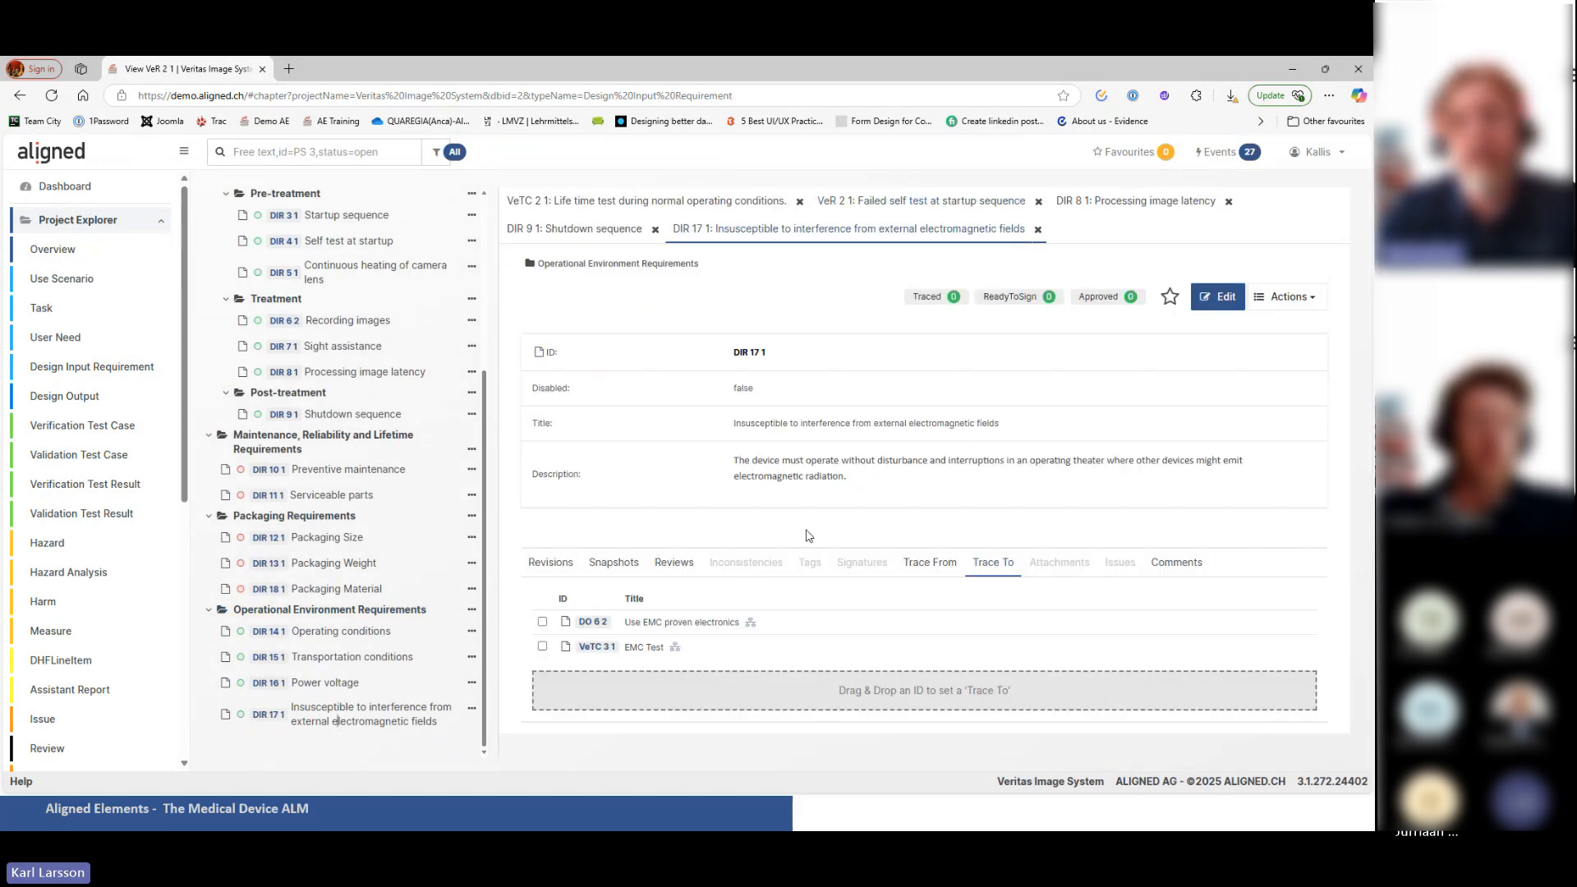
scroll(387, 312, up, 3)
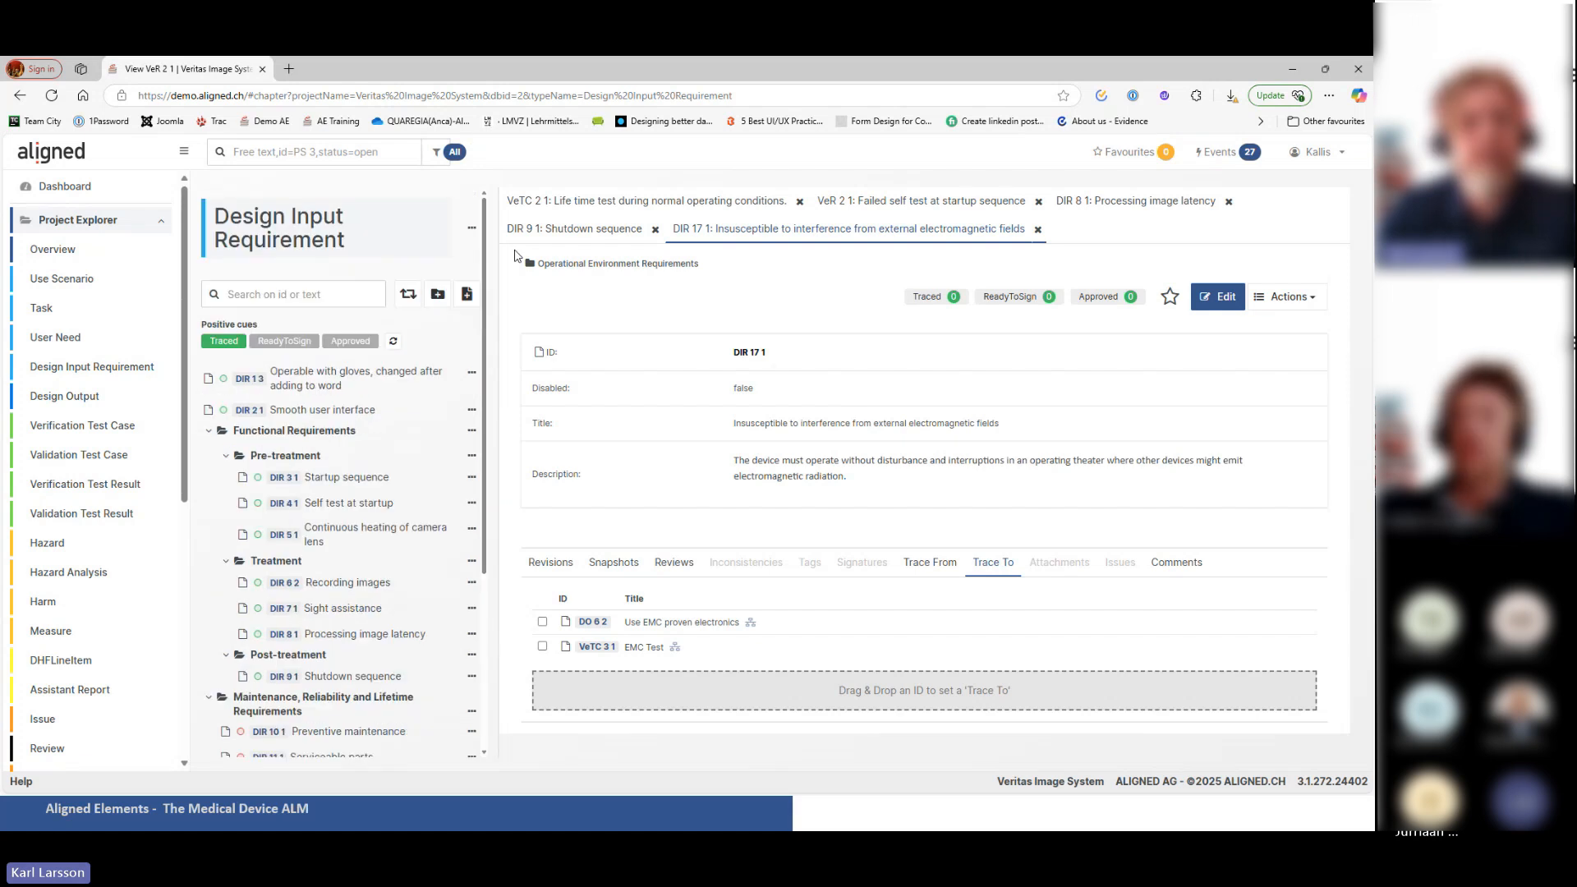
double_click(776, 203)
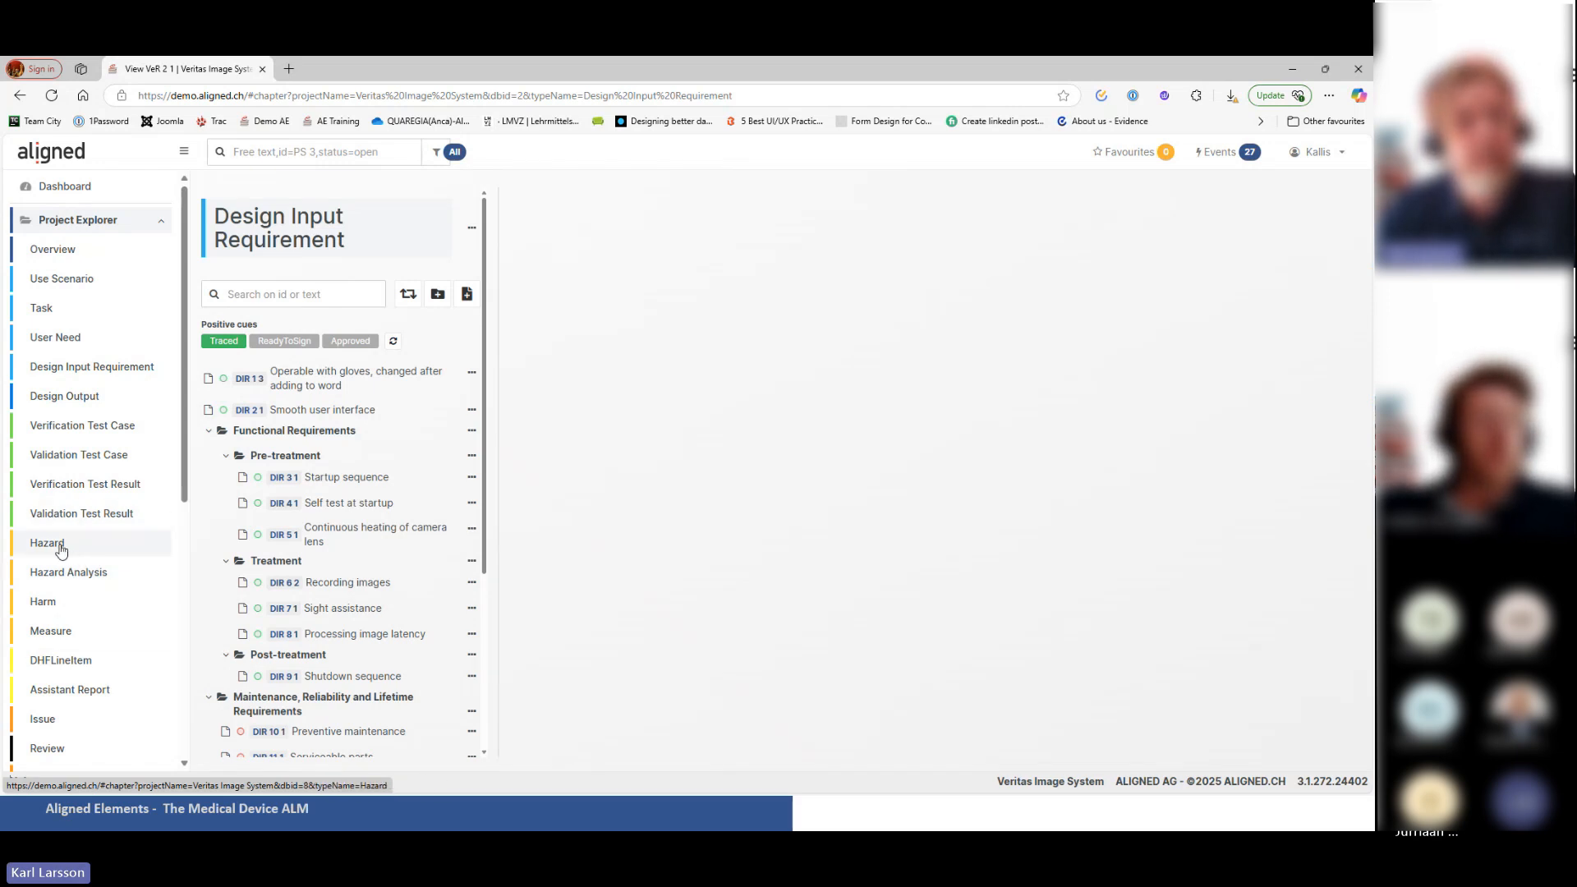
Step: Open HZA 1 on camera lens condensation in the Hazard Analysis chapter, and review its form and Trace From traces
click(108, 575)
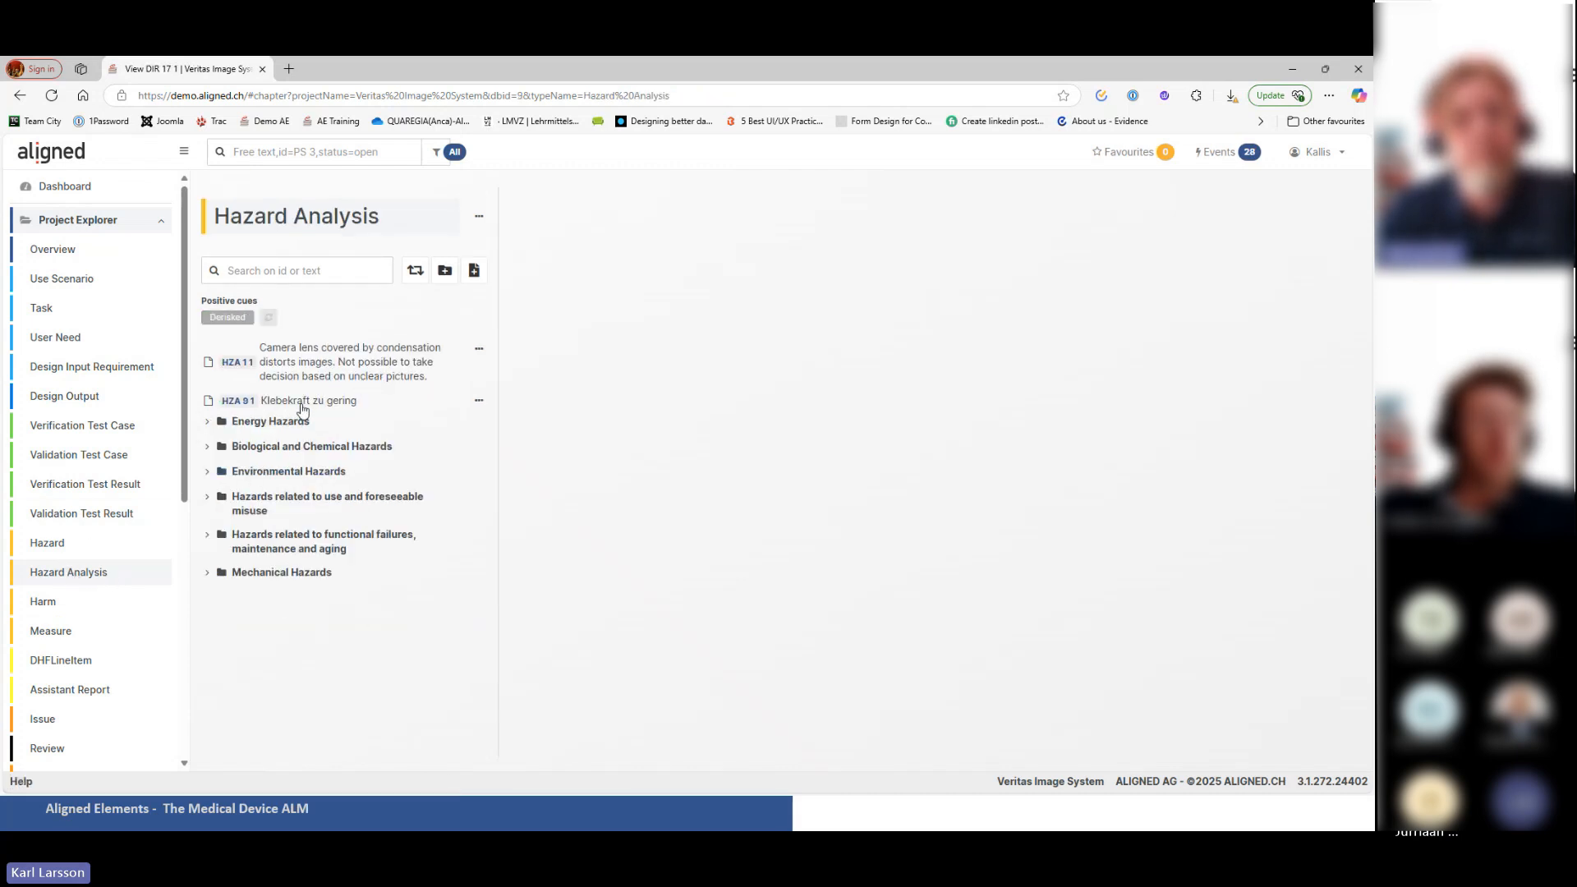
click(343, 353)
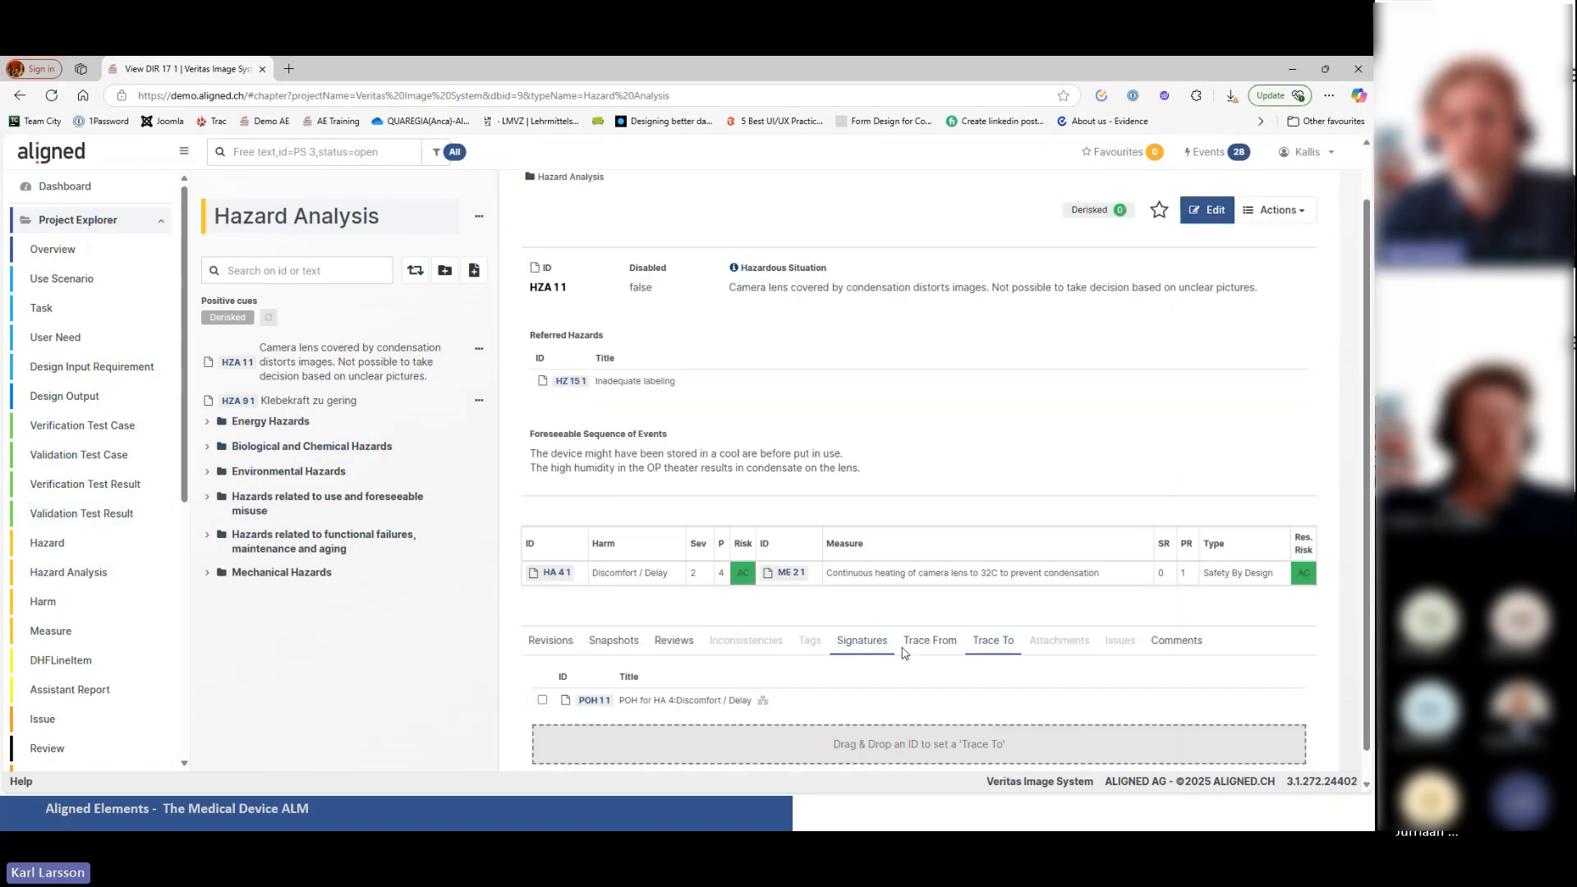
click(930, 640)
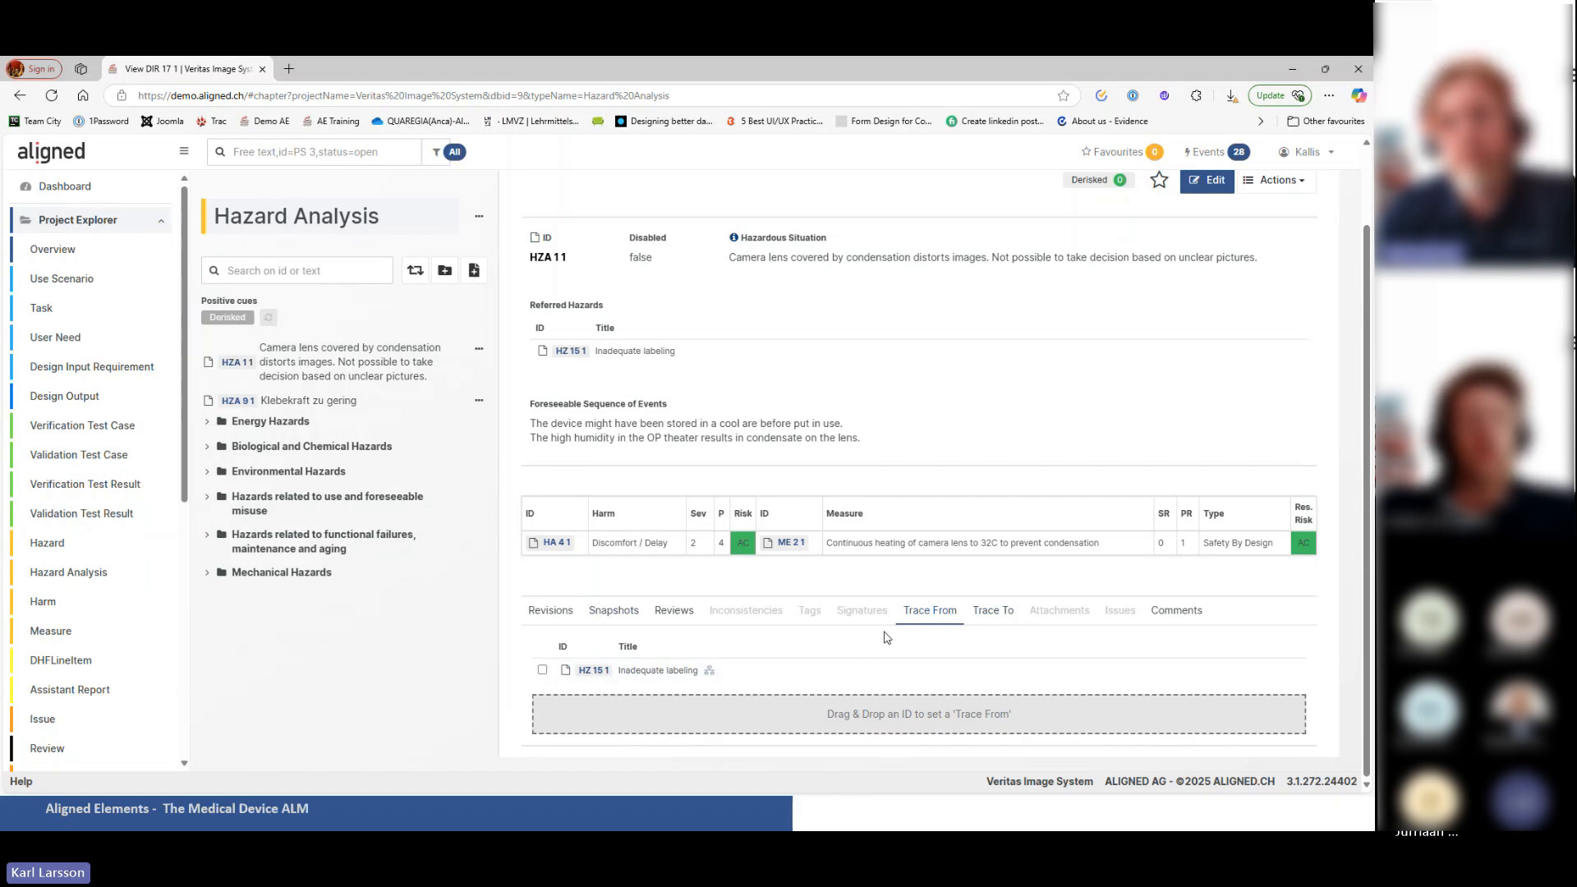
scroll(887, 638, up, 1)
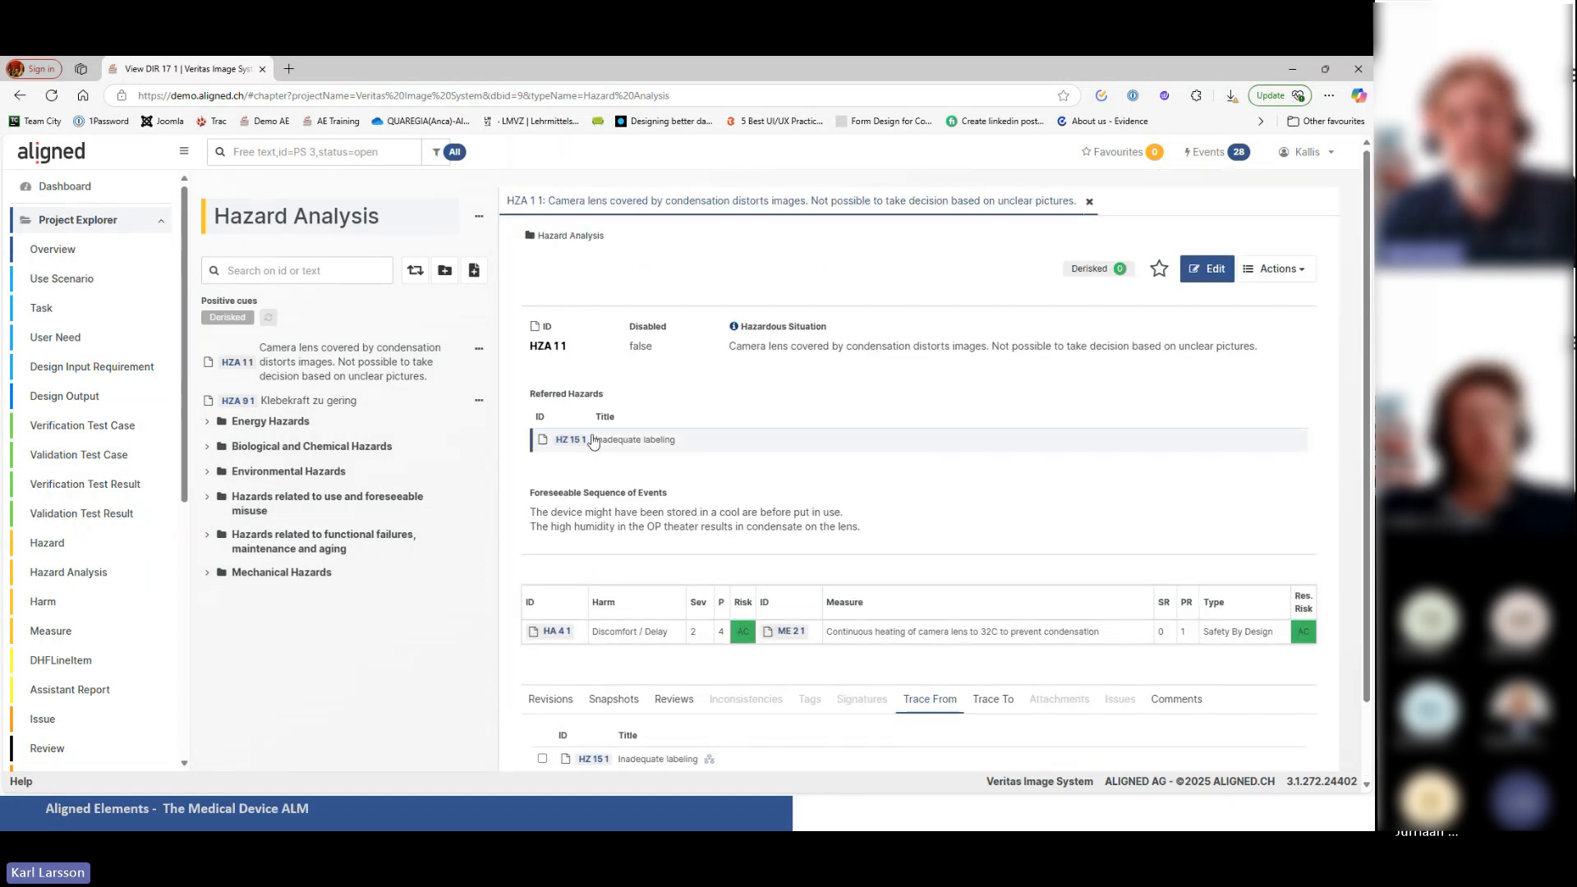
scroll(649, 460, down, 1)
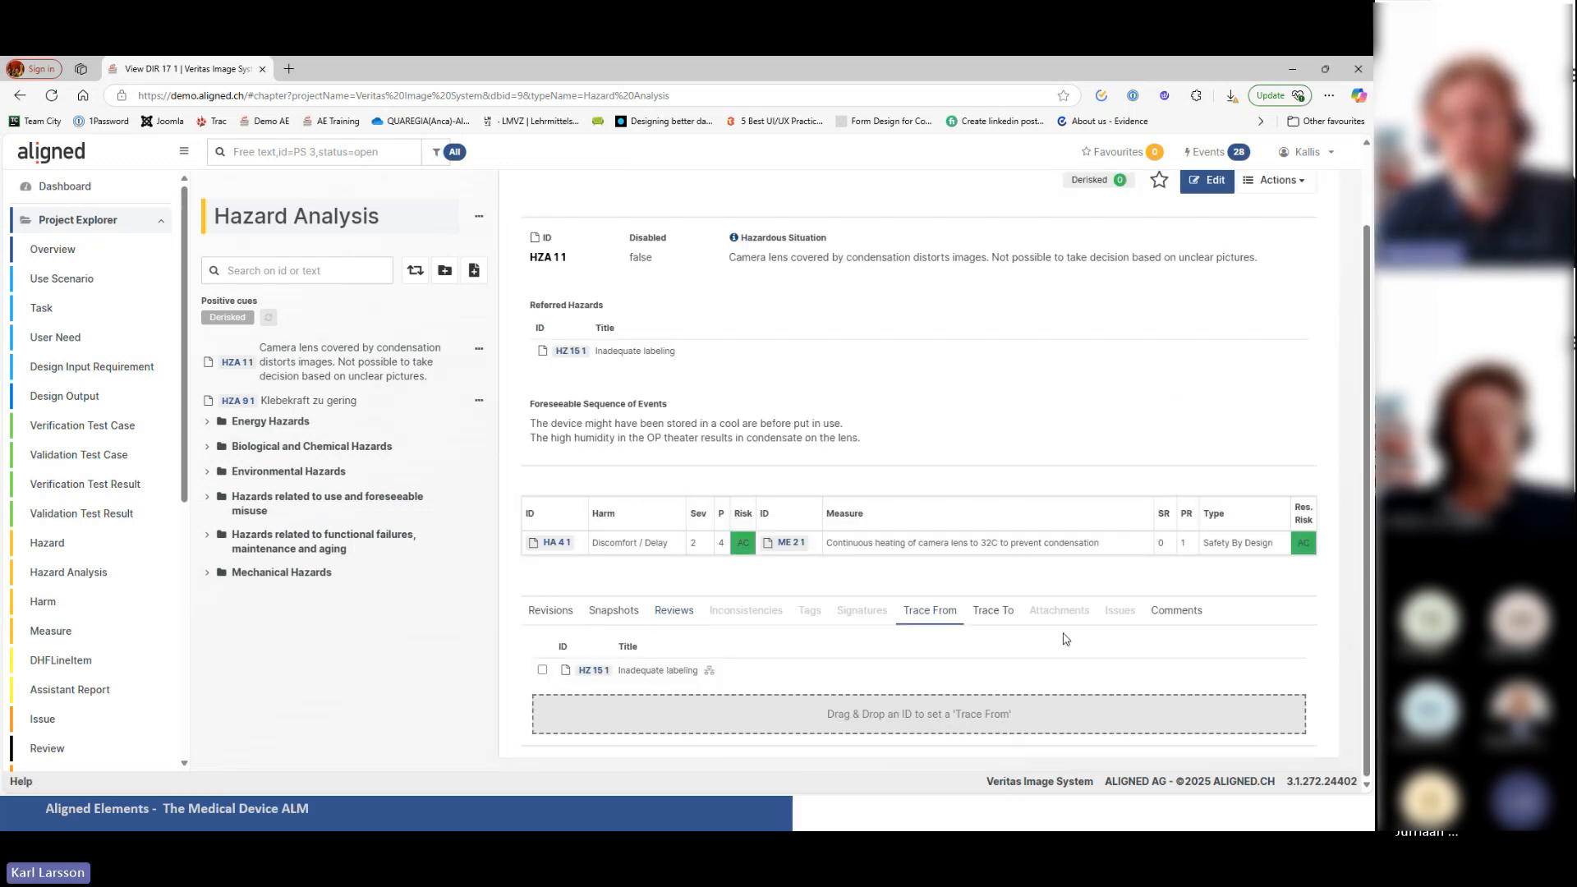
scroll(928, 684, up, 1)
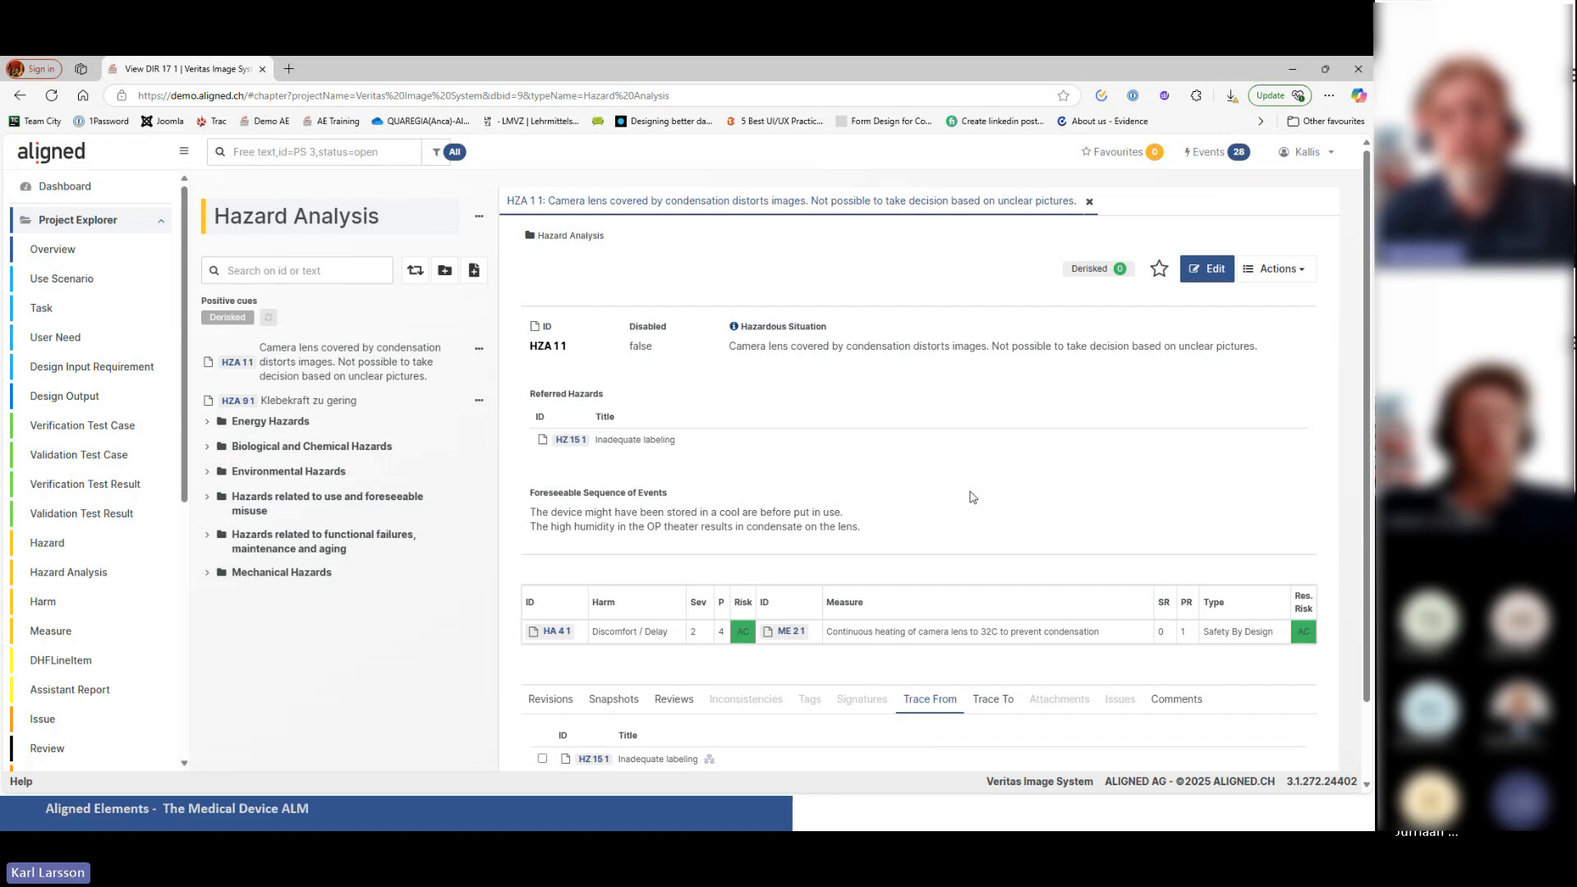
Step: Switch back to the slide presentation and go to the Test Run Improvements slide
key(alt+Tab)
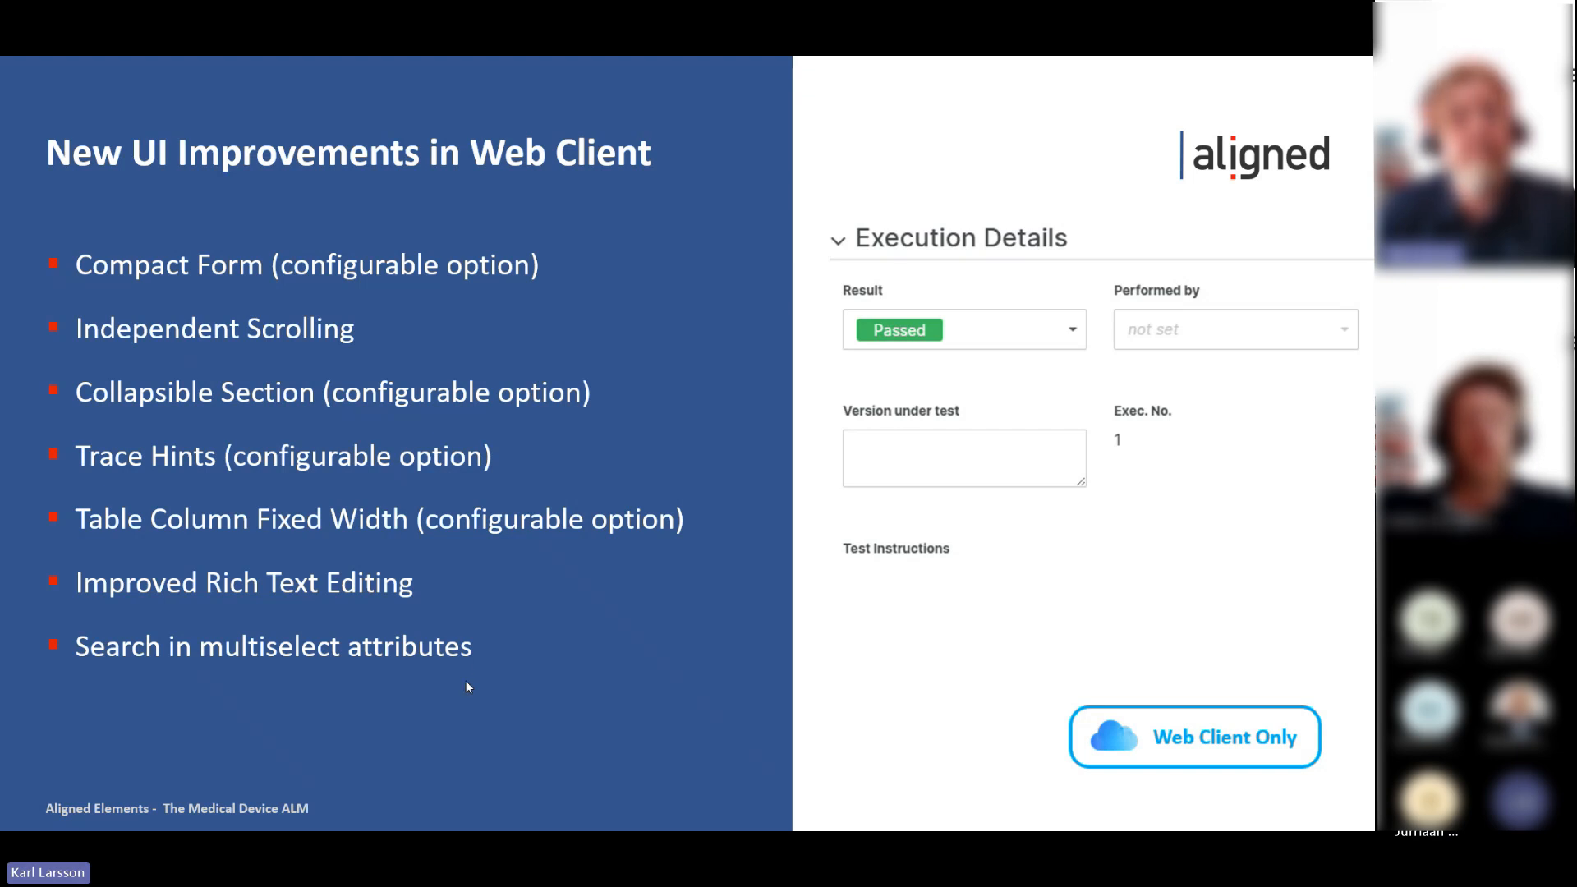
key(Right)
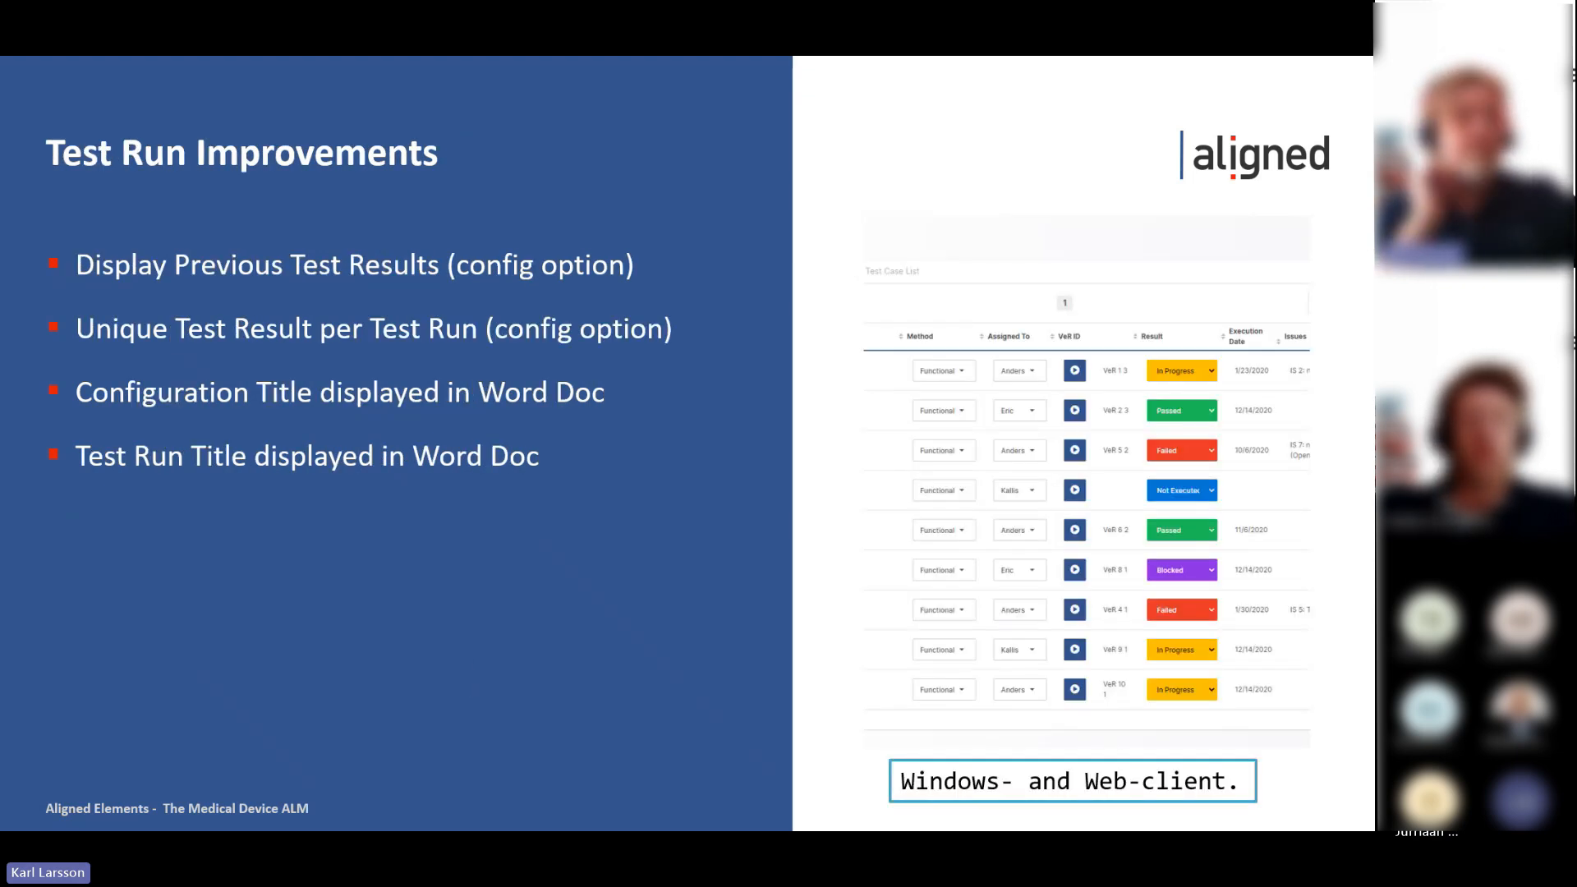